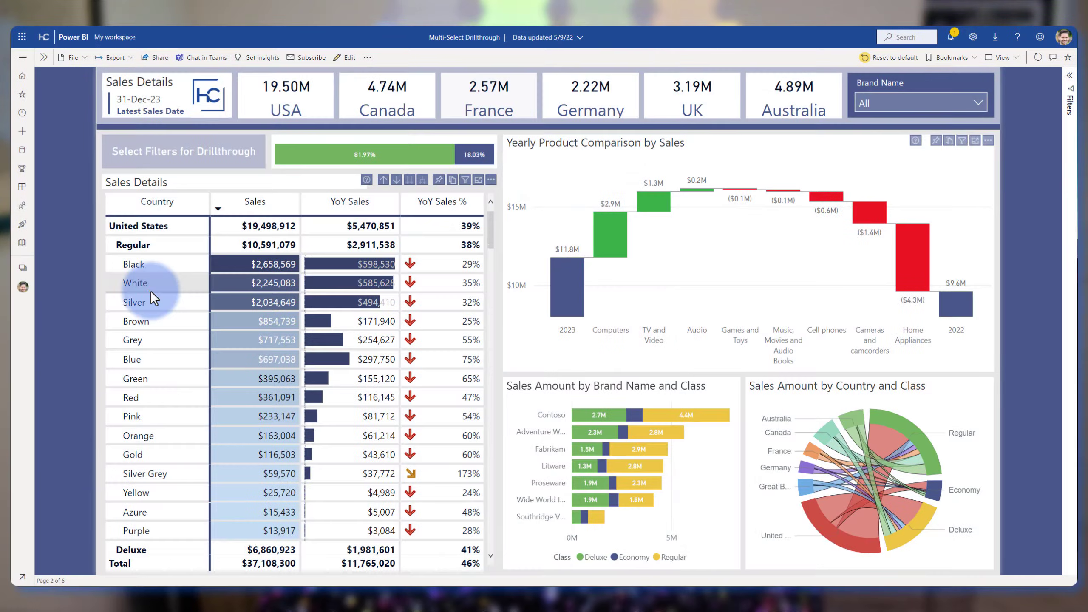
Select White and Grey in the table and preview the button's drillthrough options
click(151, 292)
ctrl+click(138, 345)
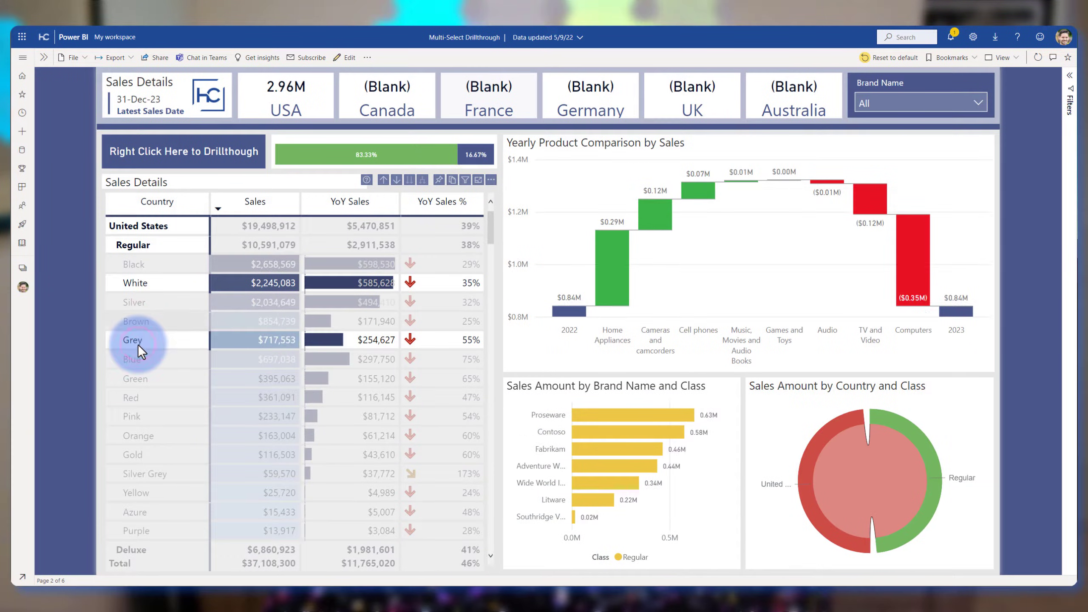
right_click(165, 155)
mouse_move(167, 160)
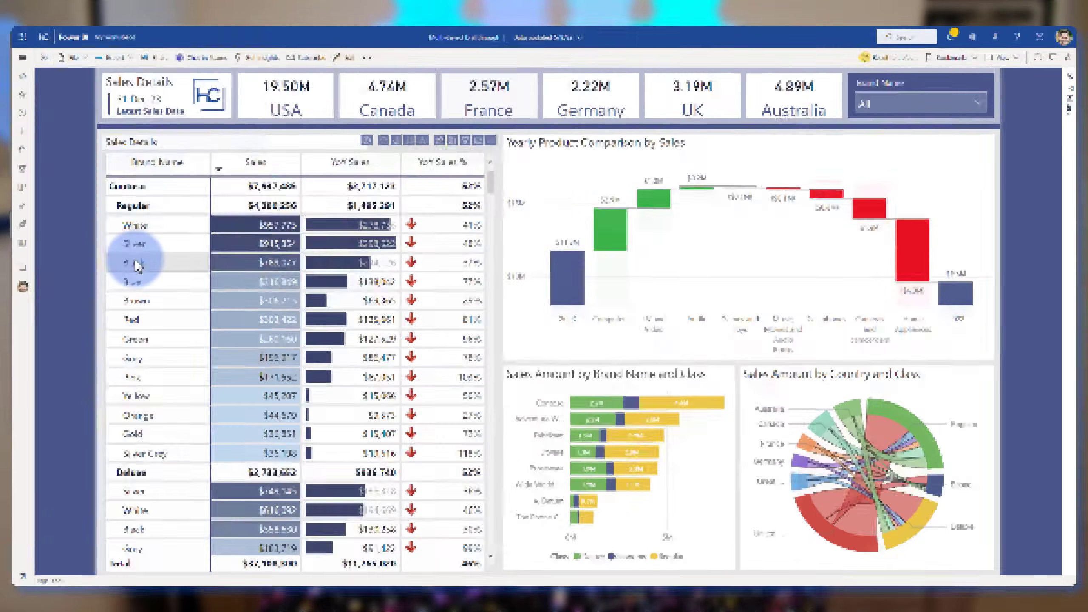
Select Black and Blue and preview the button's drillthrough options for them
click(134, 263)
ctrl+click(133, 283)
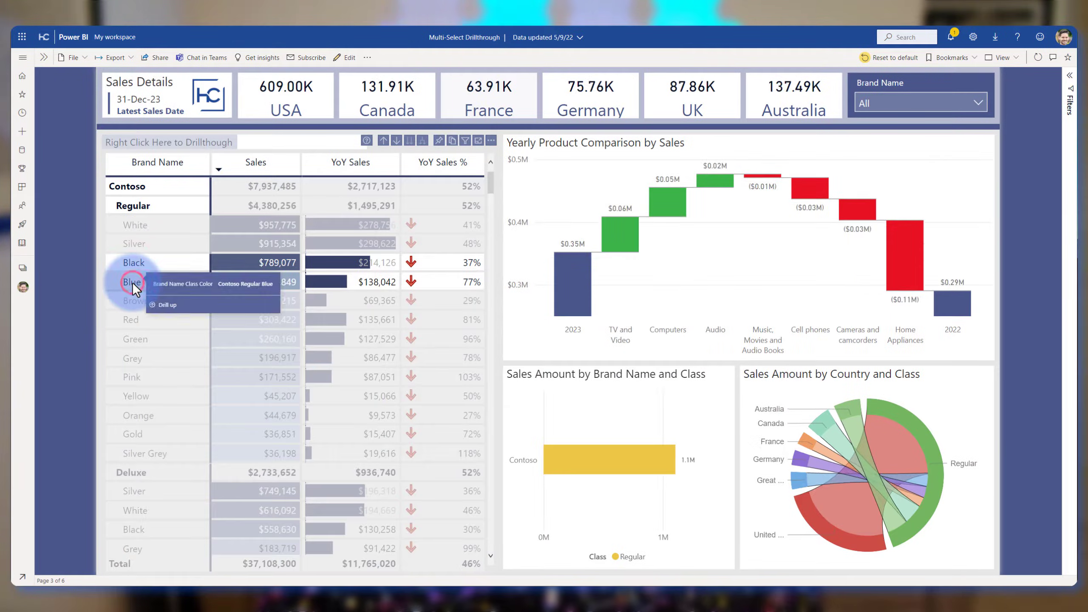
right_click(133, 143)
mouse_move(133, 146)
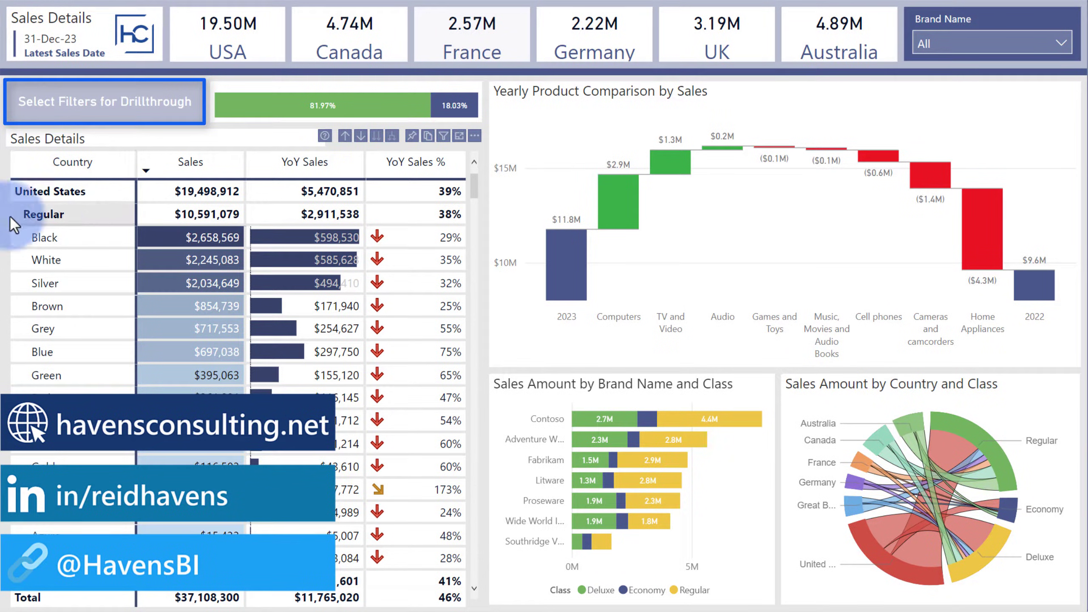
Filter to the Black row and check the button's drillthrough options for that selection
click(77, 243)
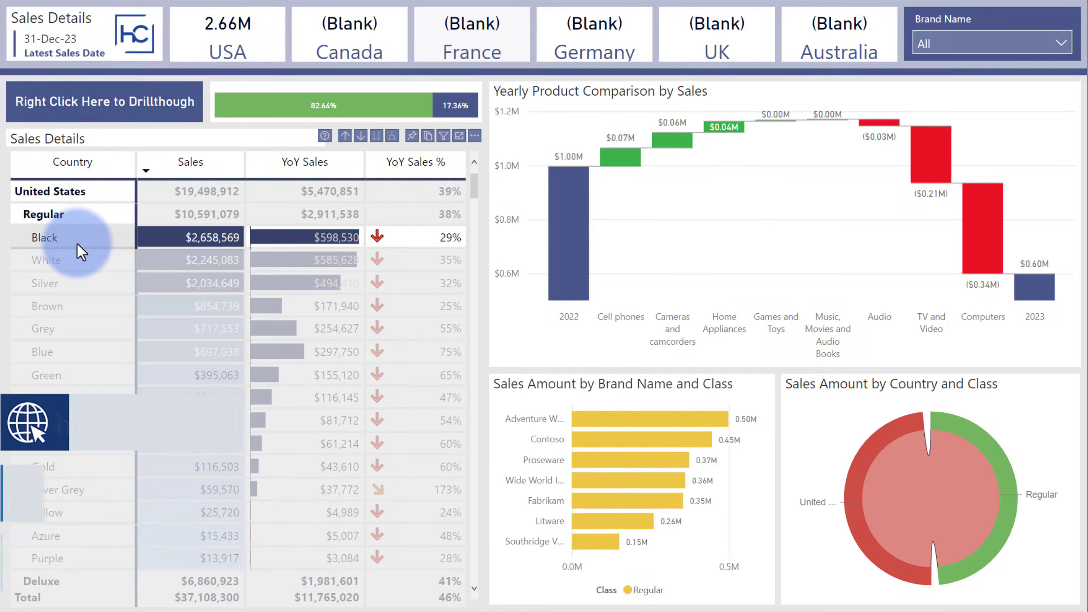
right_click(76, 244)
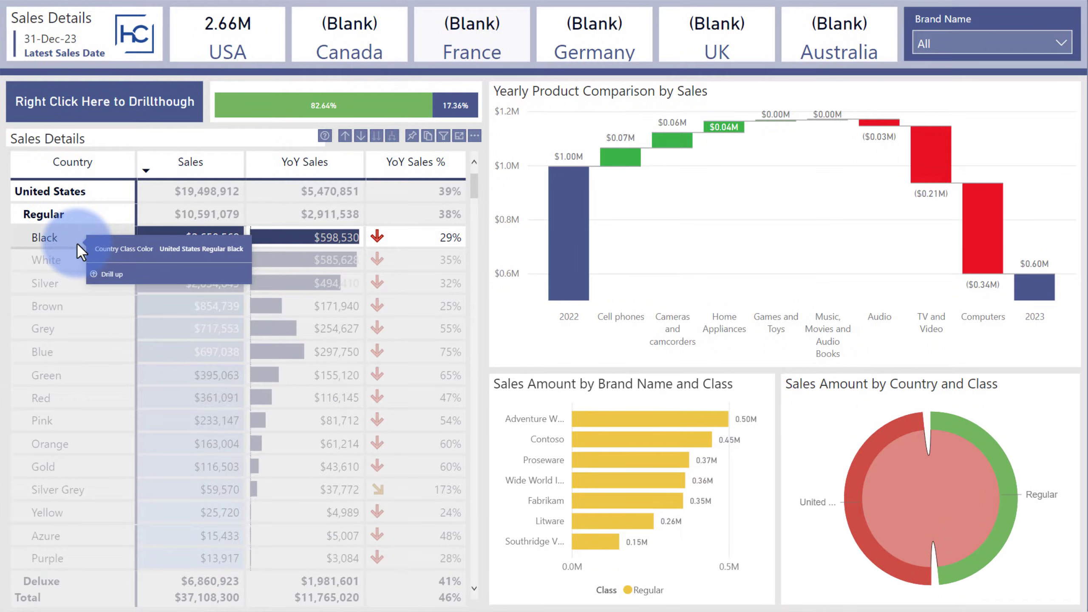
click(72, 98)
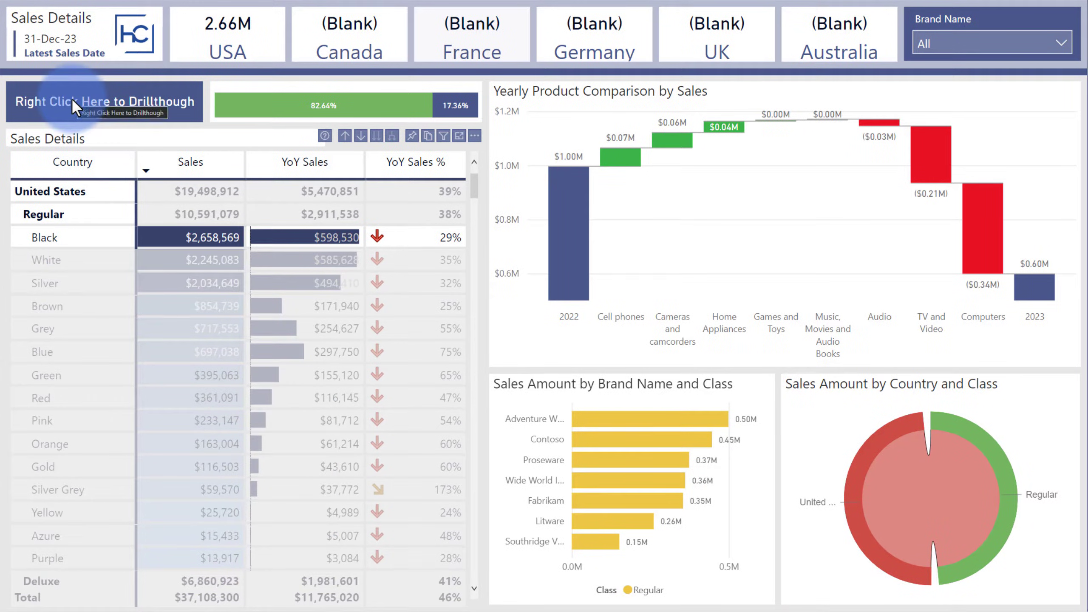
right_click(71, 100)
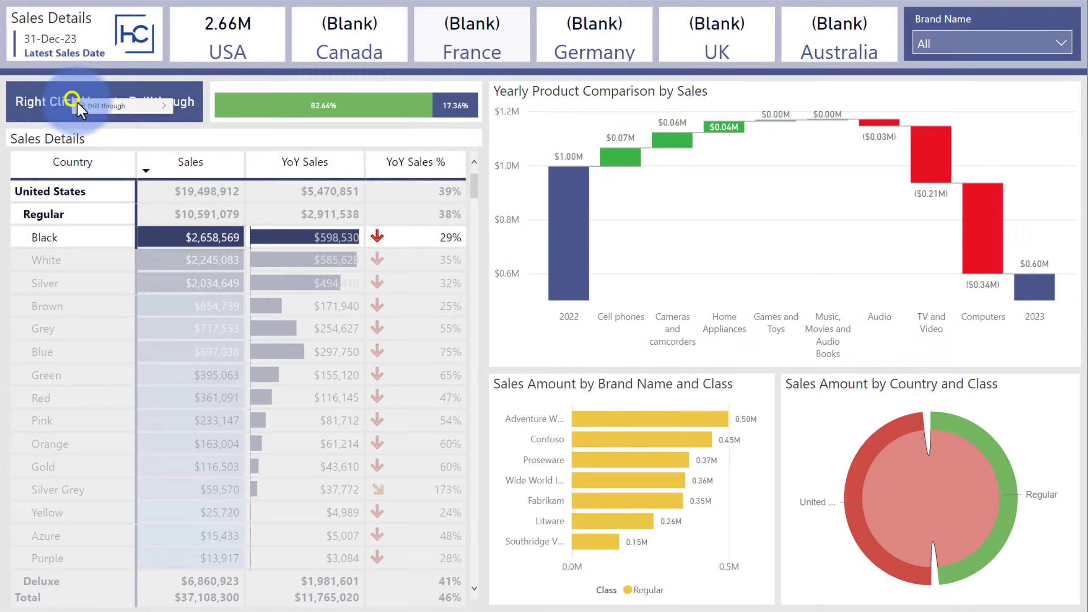
mouse_move(89, 110)
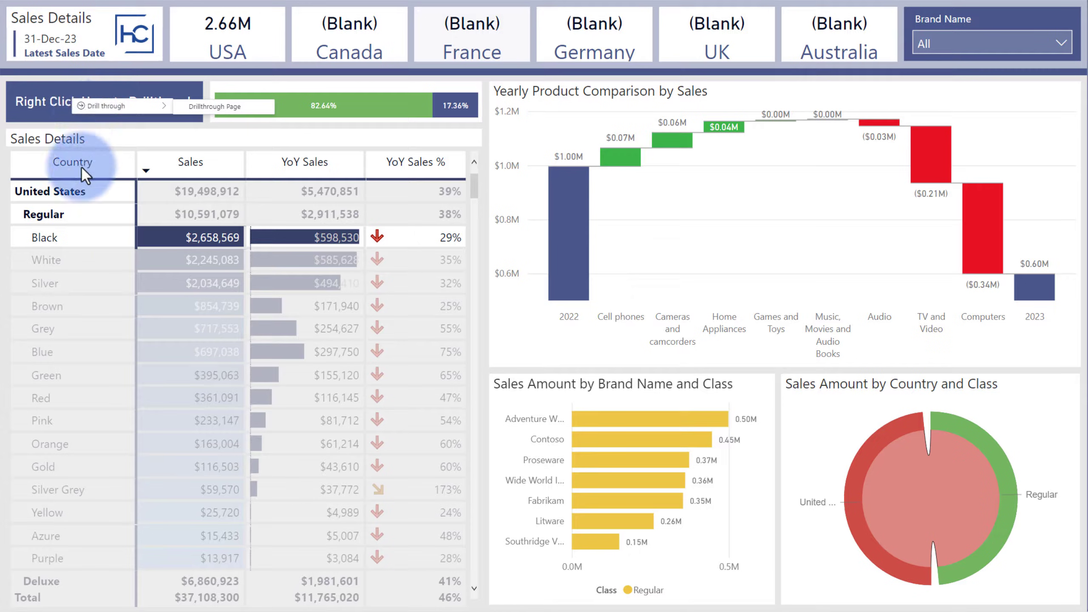
Select White, Brown, Green and Pink, then drill through to the detail page
click(70, 256)
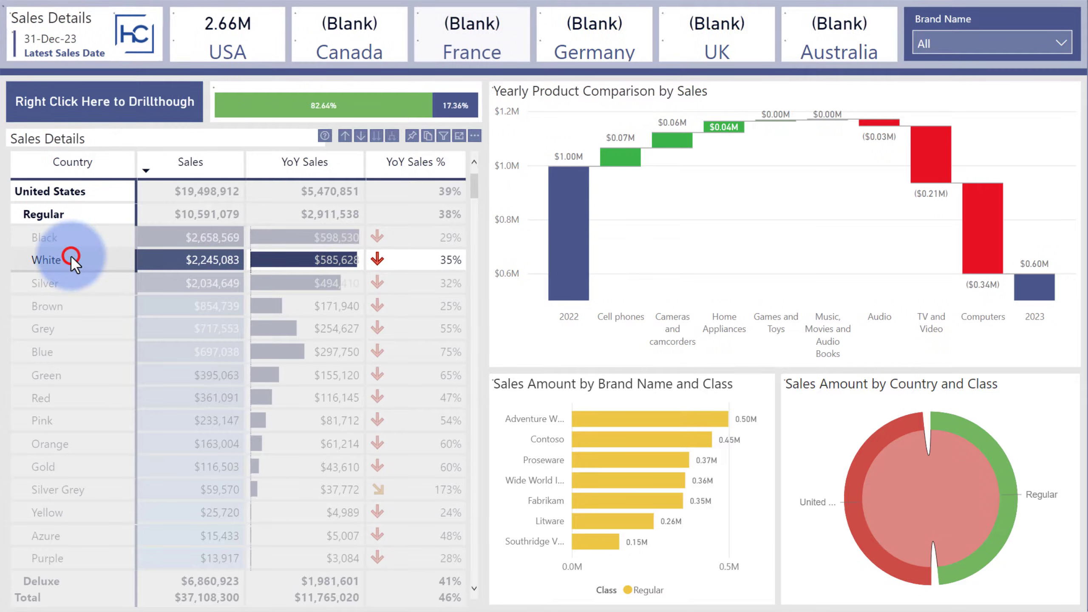
ctrl+click(41, 307)
ctrl+click(52, 373)
ctrl+click(53, 423)
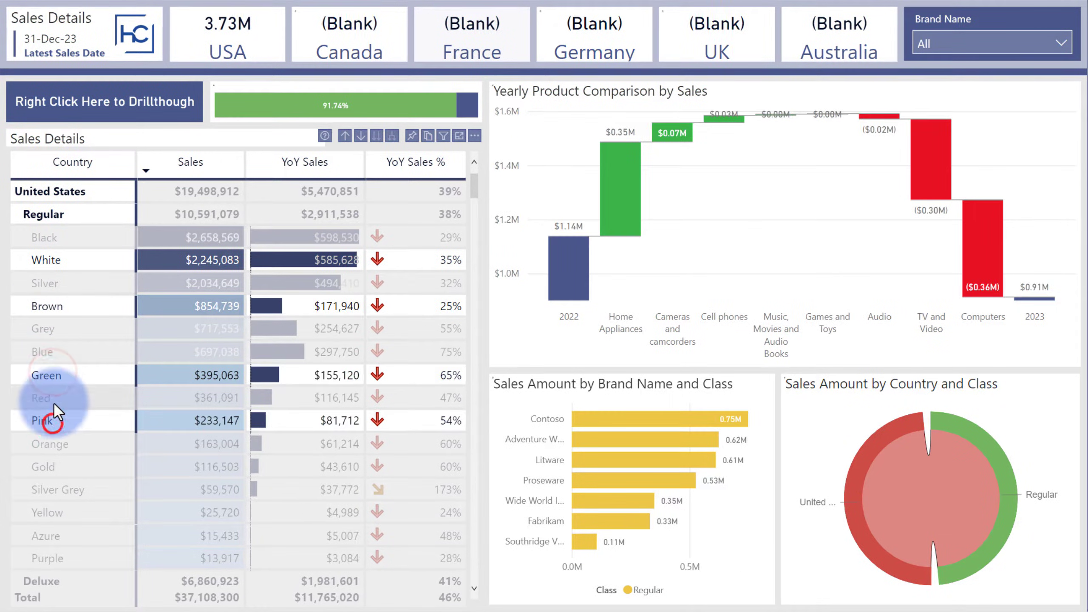
right_click(72, 98)
mouse_move(78, 106)
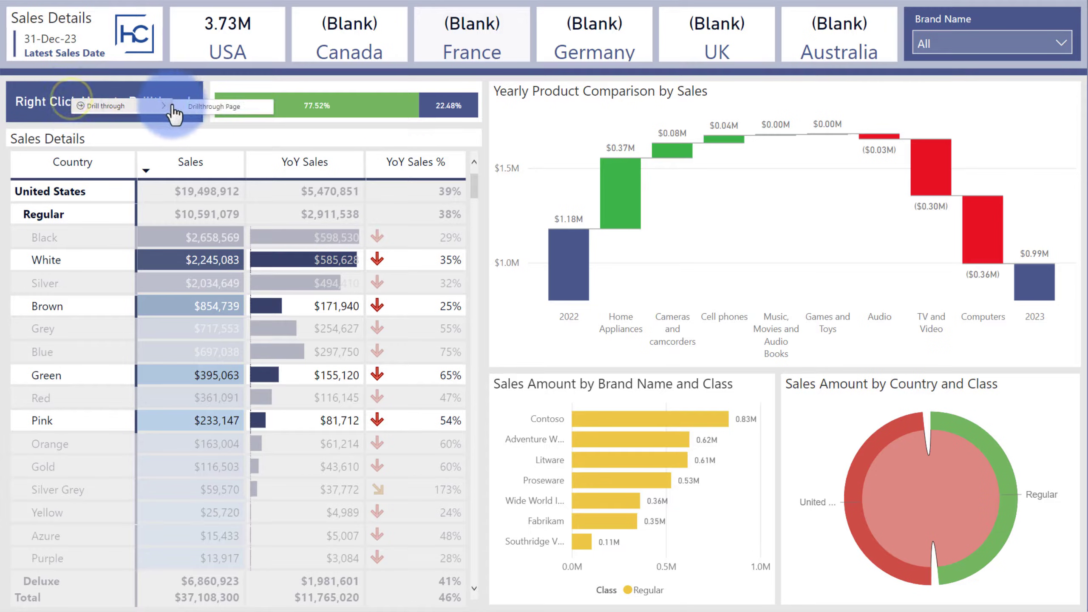
click(195, 107)
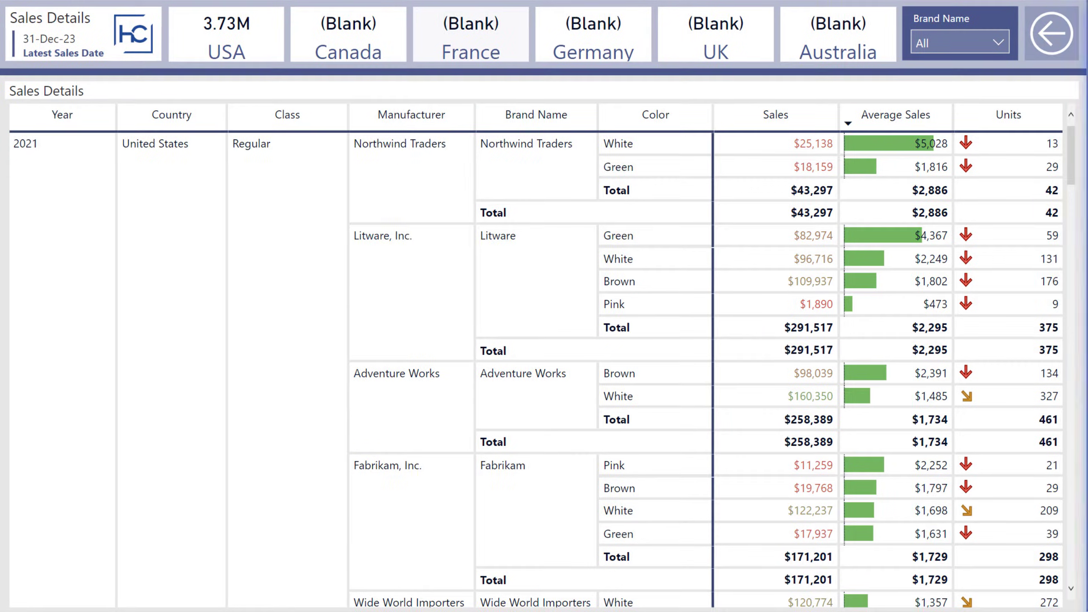
Check the detail page's applied filters, then return to the main Sales Details page
click(1077, 18)
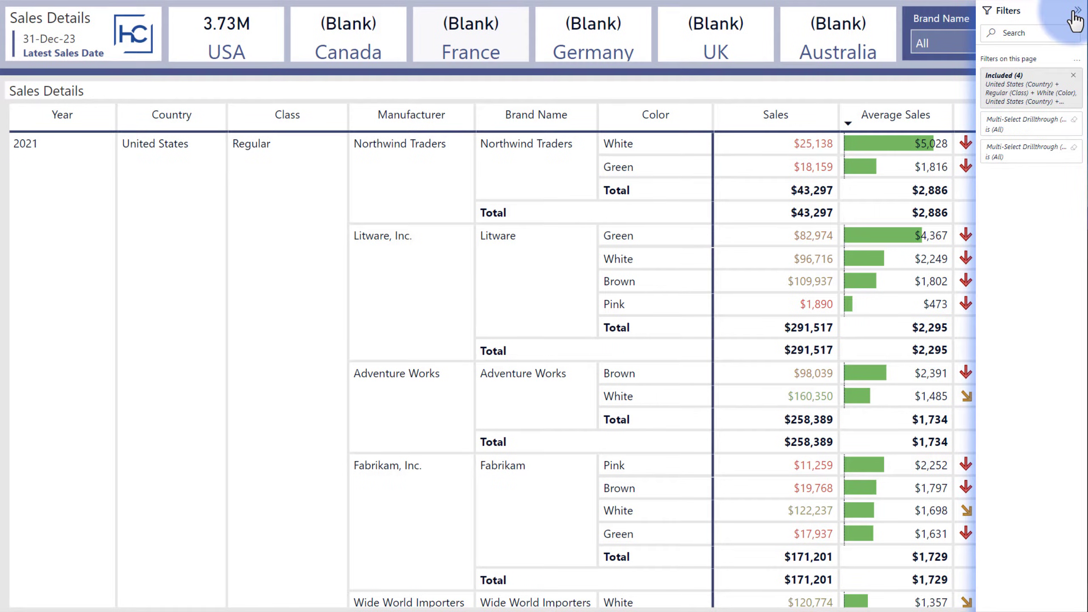
click(1077, 13)
click(1057, 33)
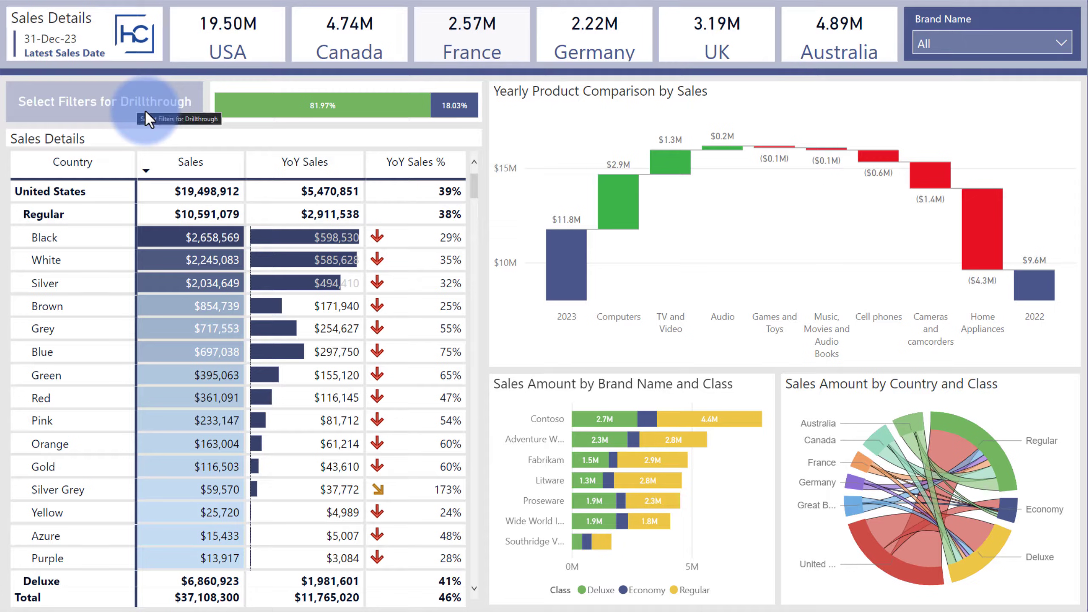
Test cross-filtering by toggling Computers and then the Regular class in the charts
click(619, 198)
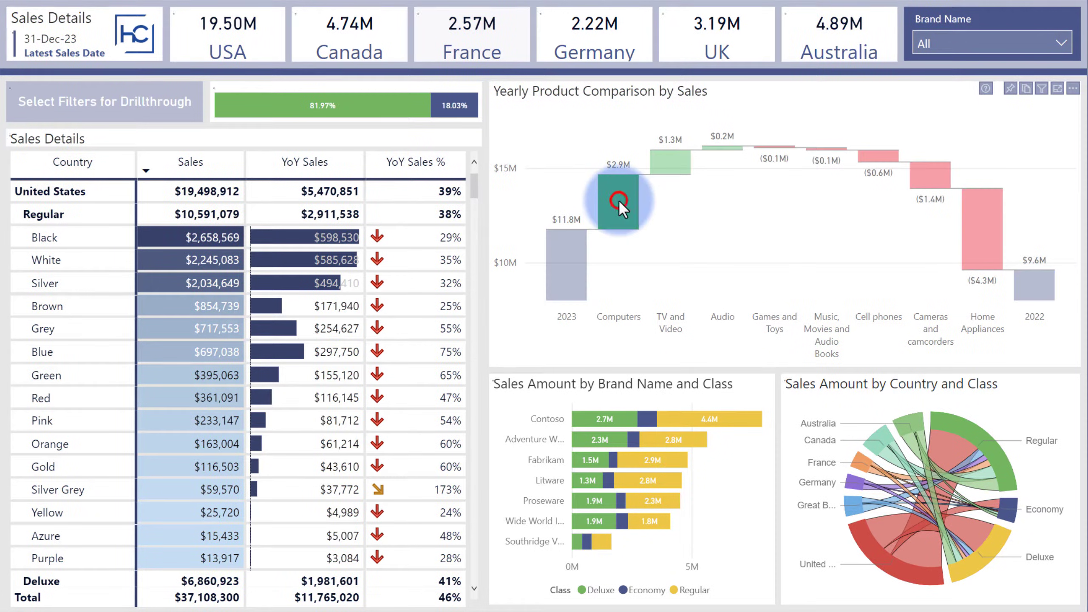
click(619, 199)
click(768, 305)
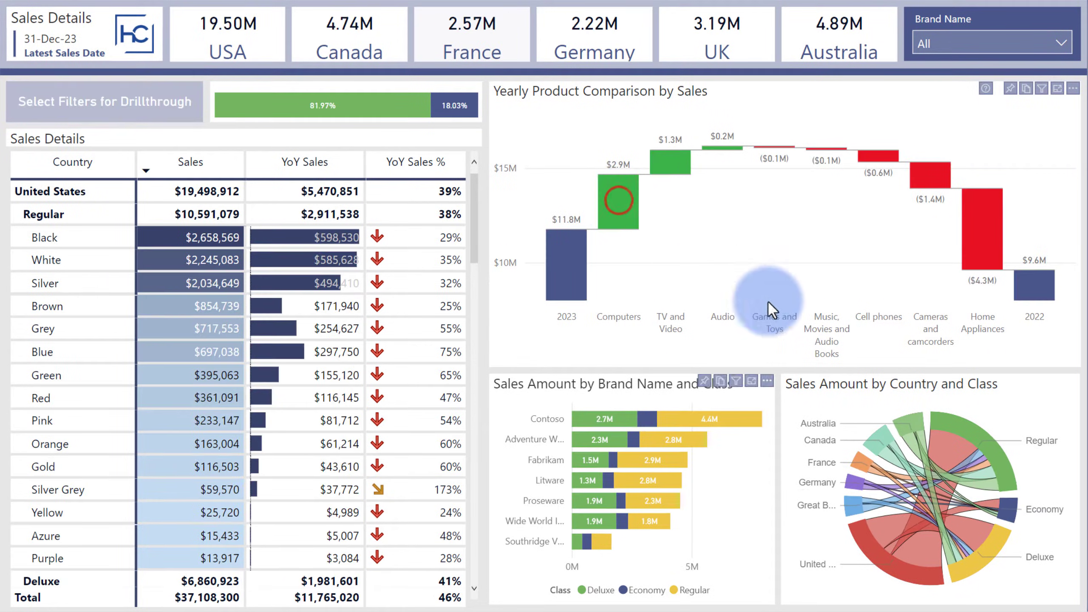
click(947, 422)
click(948, 422)
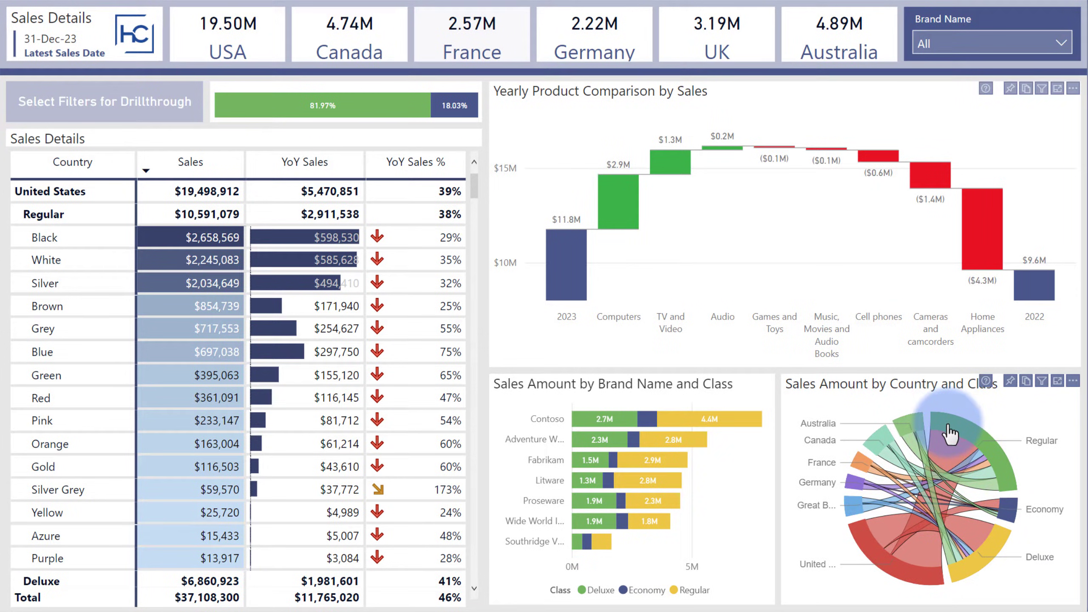
click(949, 432)
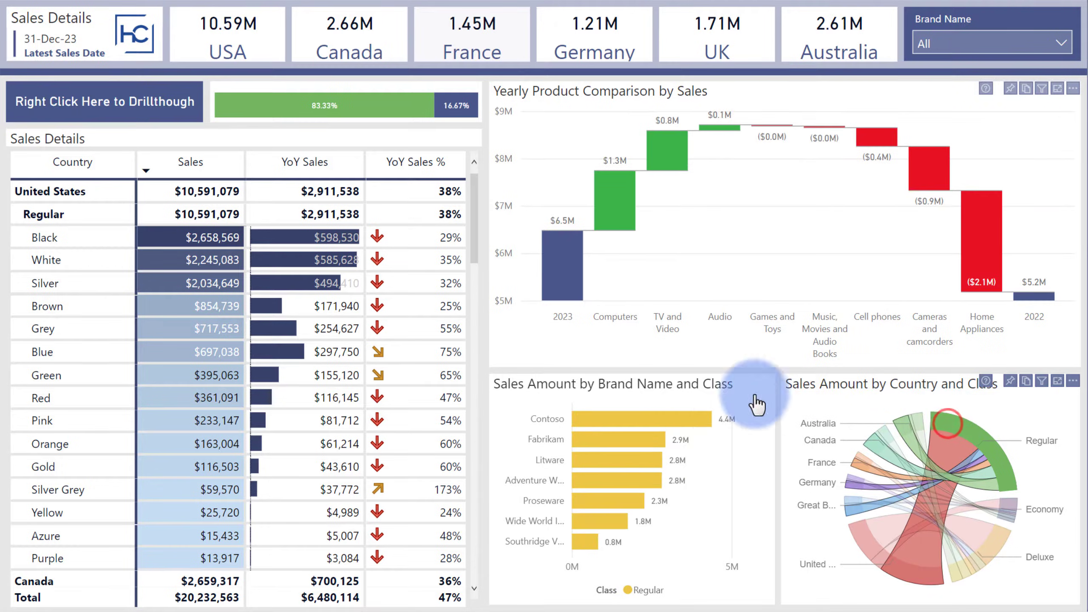
Select Silver, Grey and Blue, then toggle the Computers cross-filter on and off
click(78, 291)
ctrl+click(68, 329)
ctrl+click(59, 356)
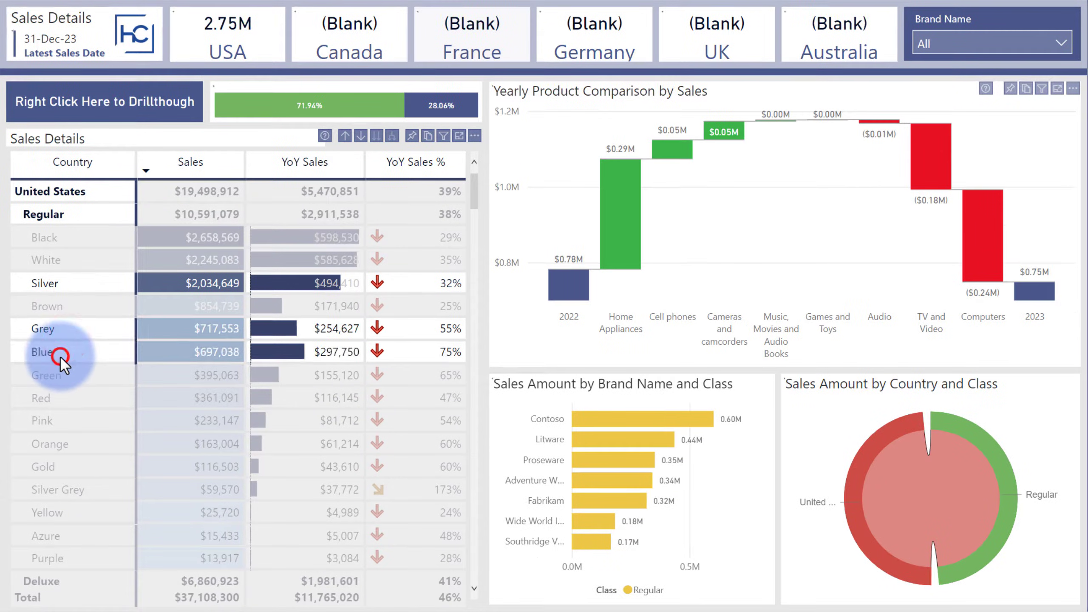
click(624, 204)
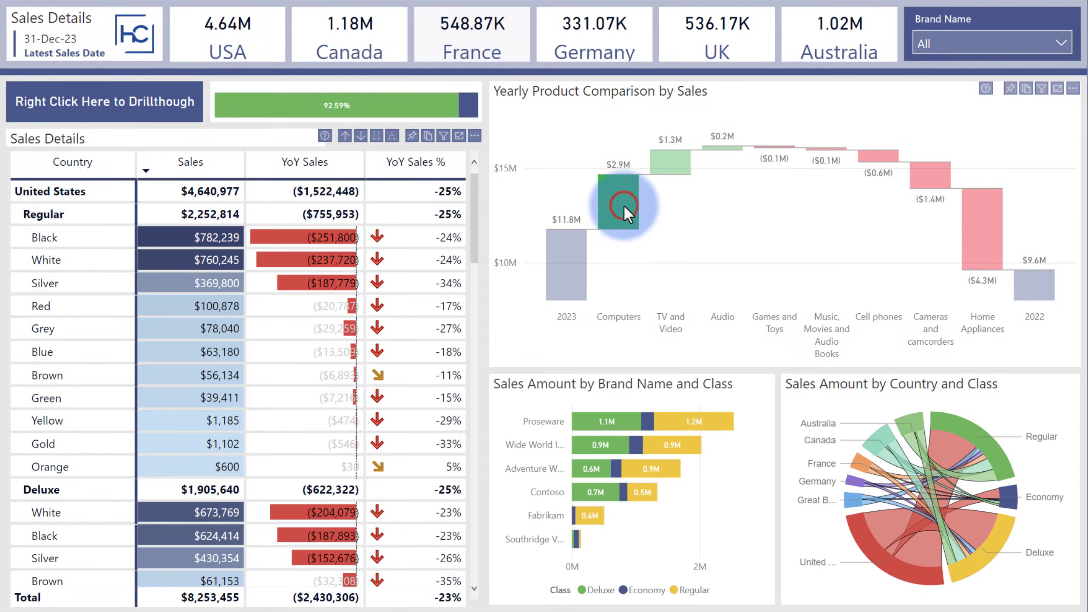
click(614, 208)
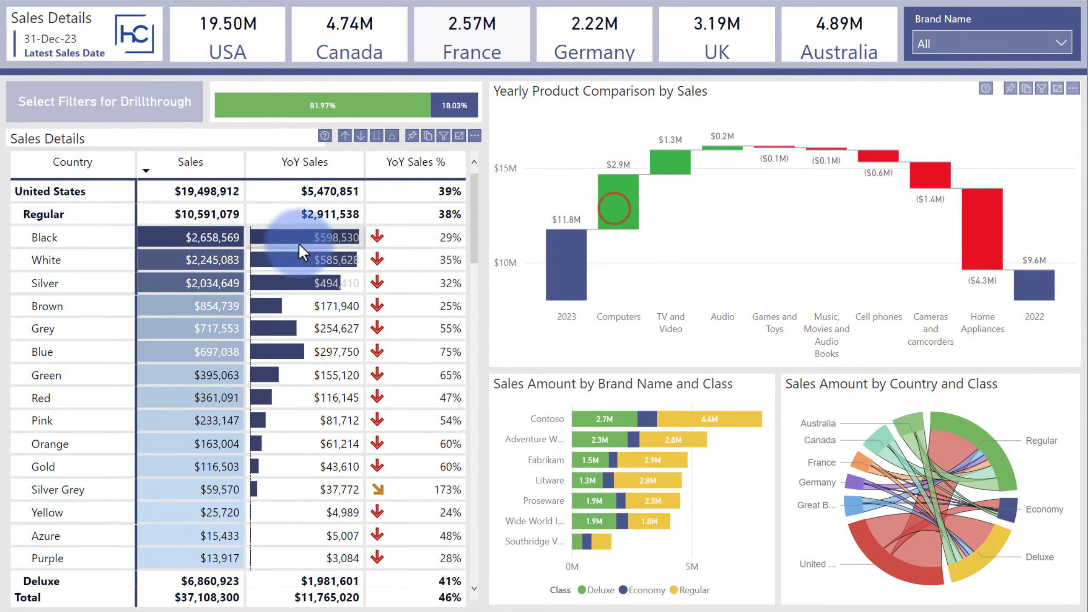
Select White and Grey and open the button's drillthrough options
click(65, 268)
ctrl+click(49, 334)
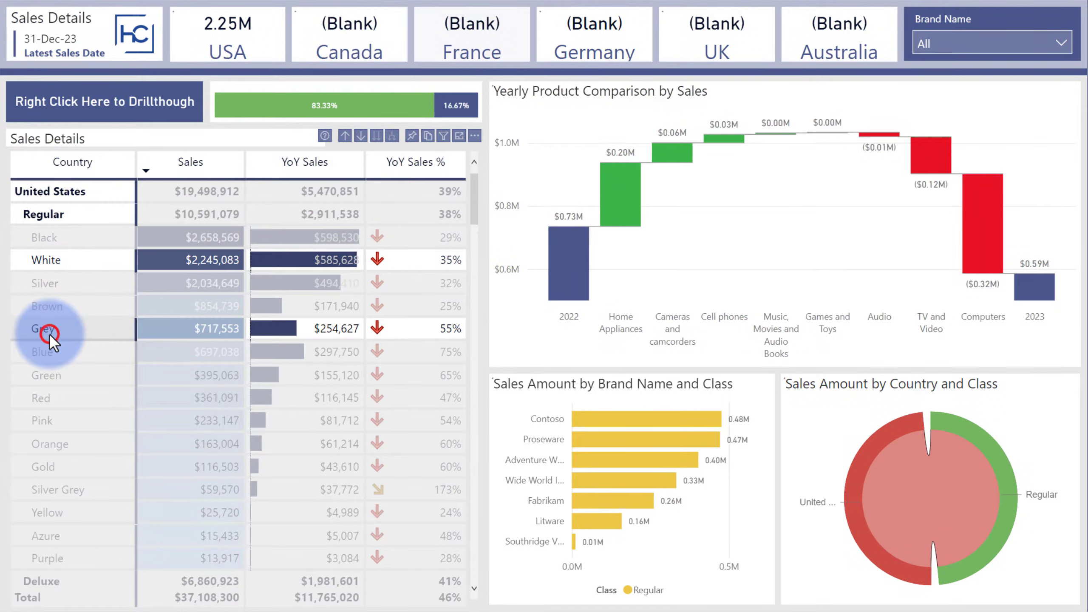
right_click(84, 107)
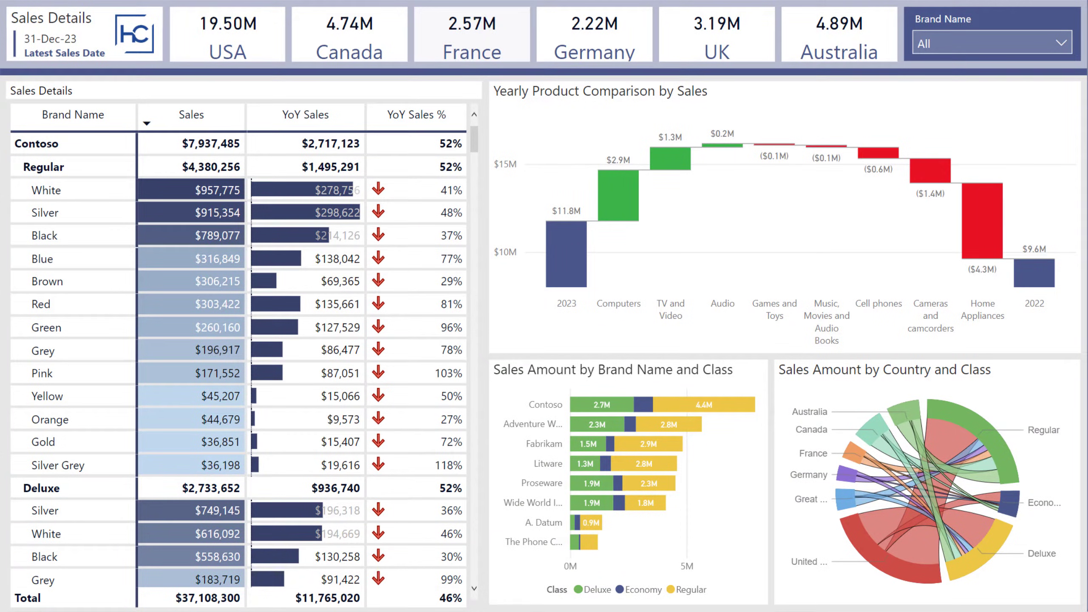
Select Black and Blue, preview the button's Drillthrough Page option, close it, then select the button visual
click(46, 232)
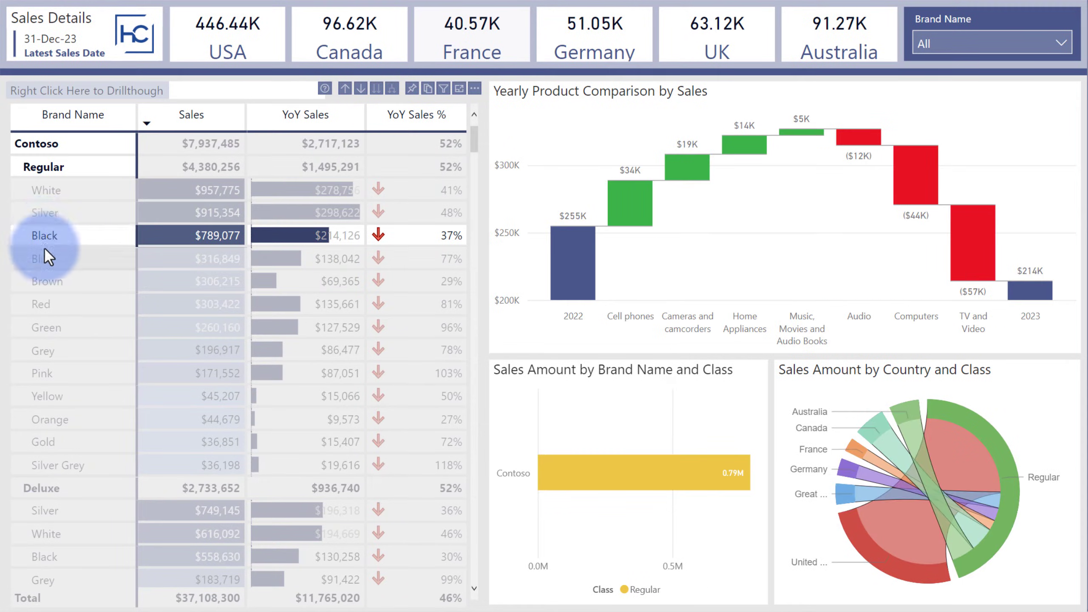
ctrl+click(43, 258)
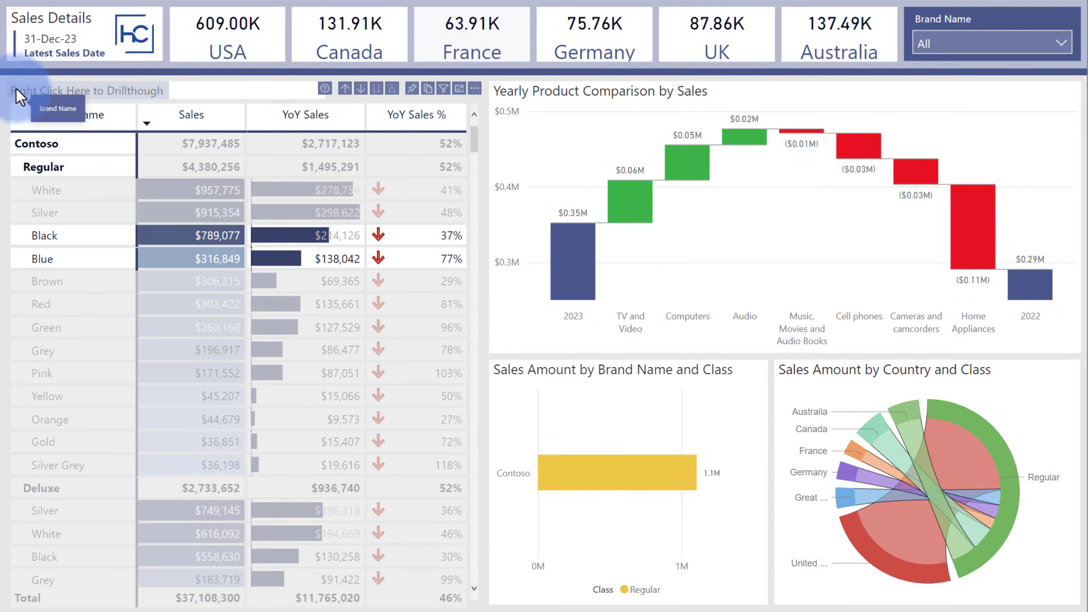
right_click(44, 91)
mouse_move(45, 97)
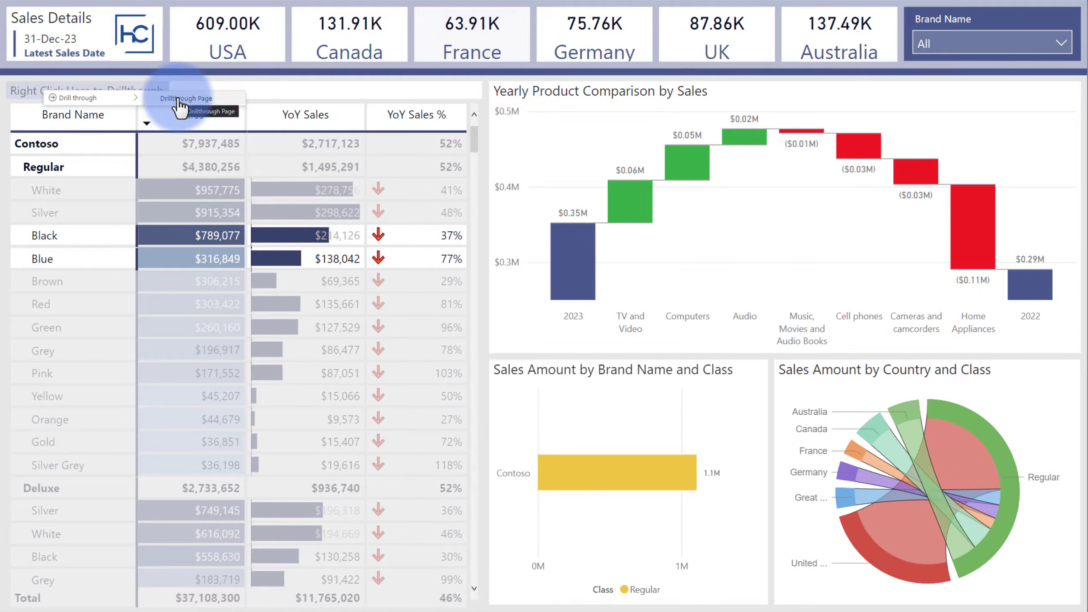
click(11, 94)
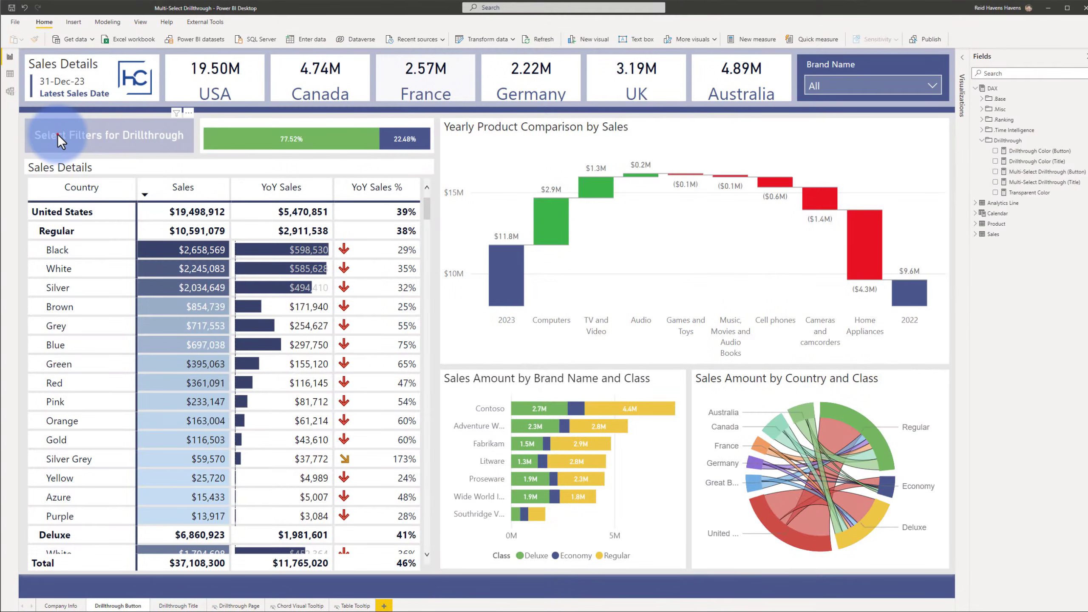
click(58, 135)
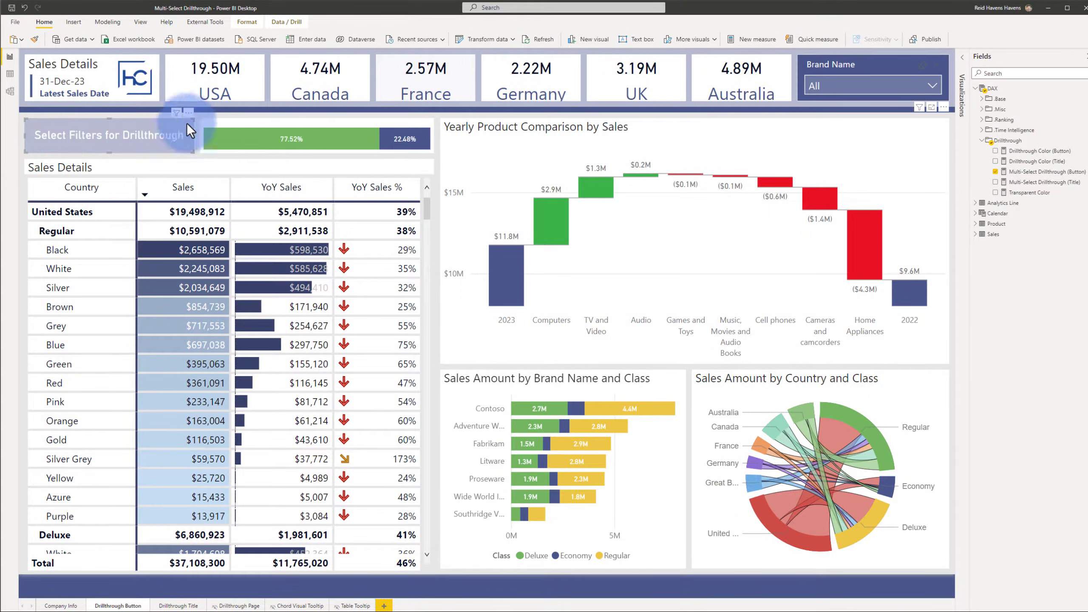
Show the Visualizations pane and expand the Multi-Select Drillthrough (Button) measure's full DAX formula
click(965, 58)
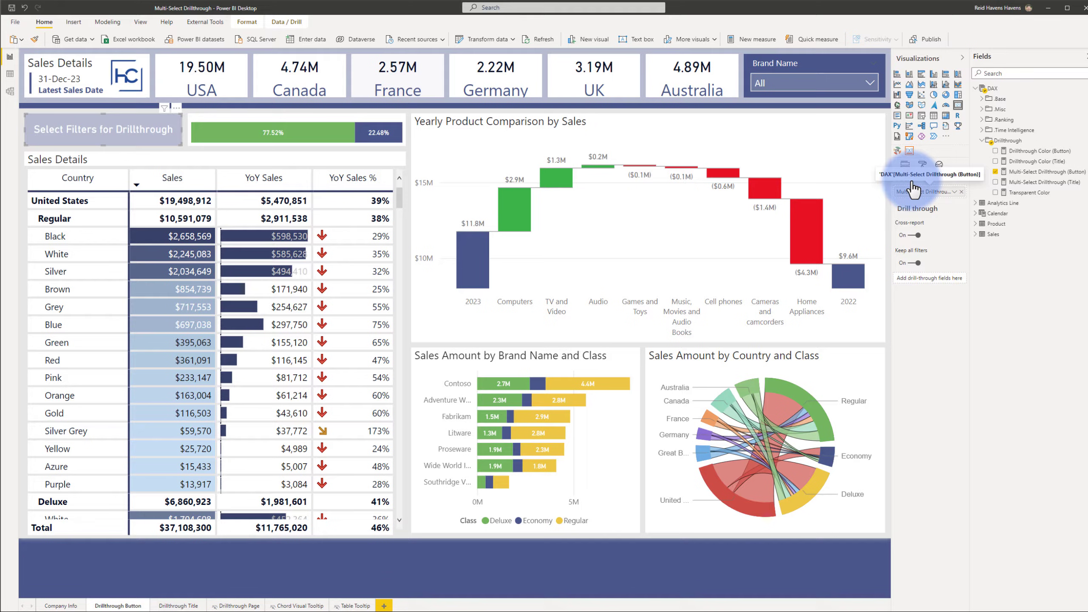
click(1016, 172)
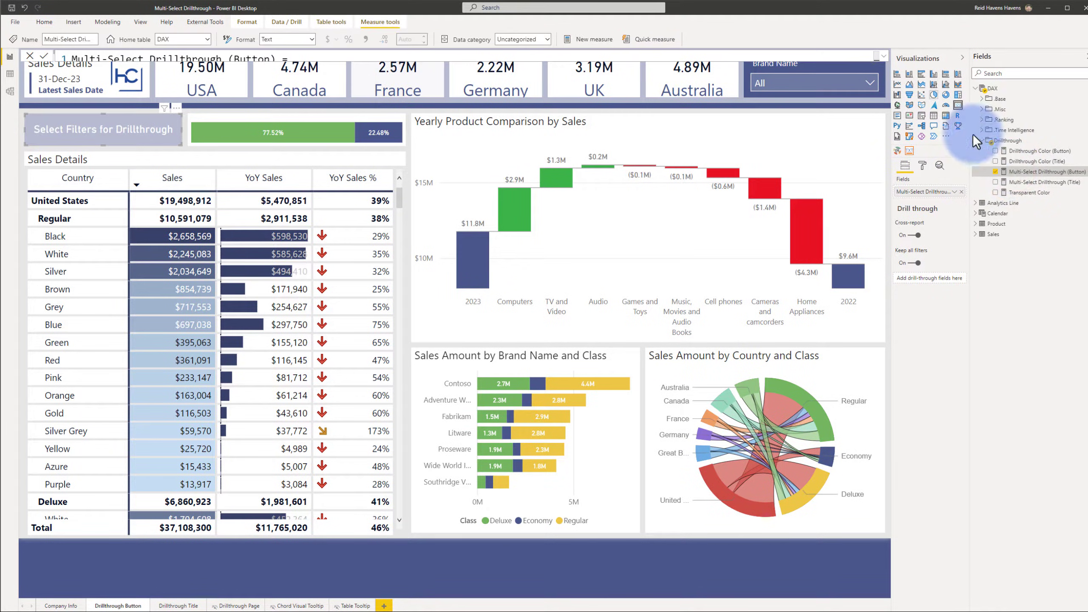
click(882, 56)
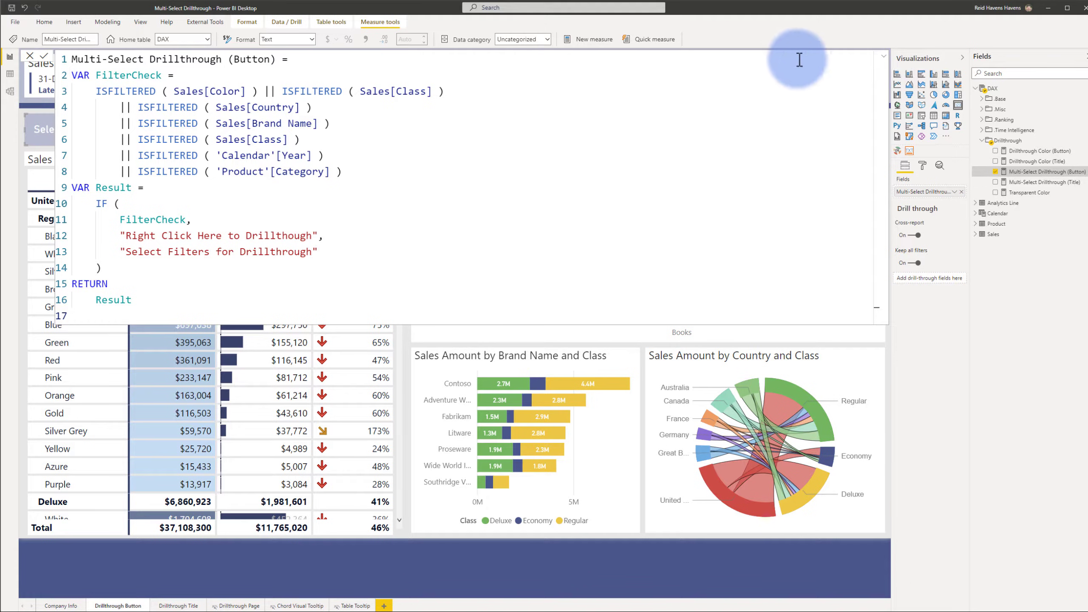
drag(97, 89, 351, 173)
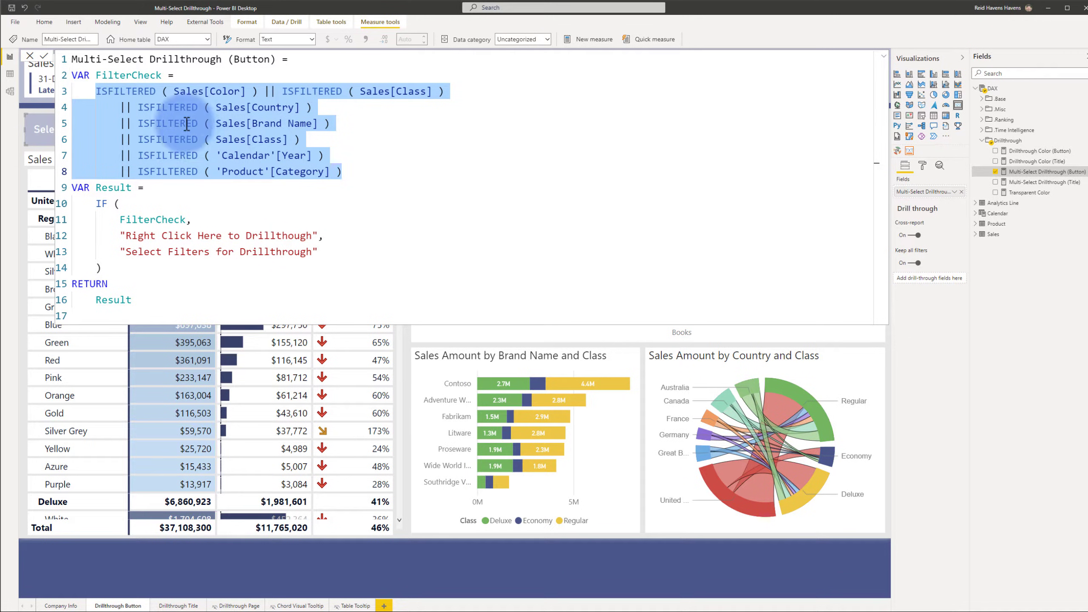
click(130, 72)
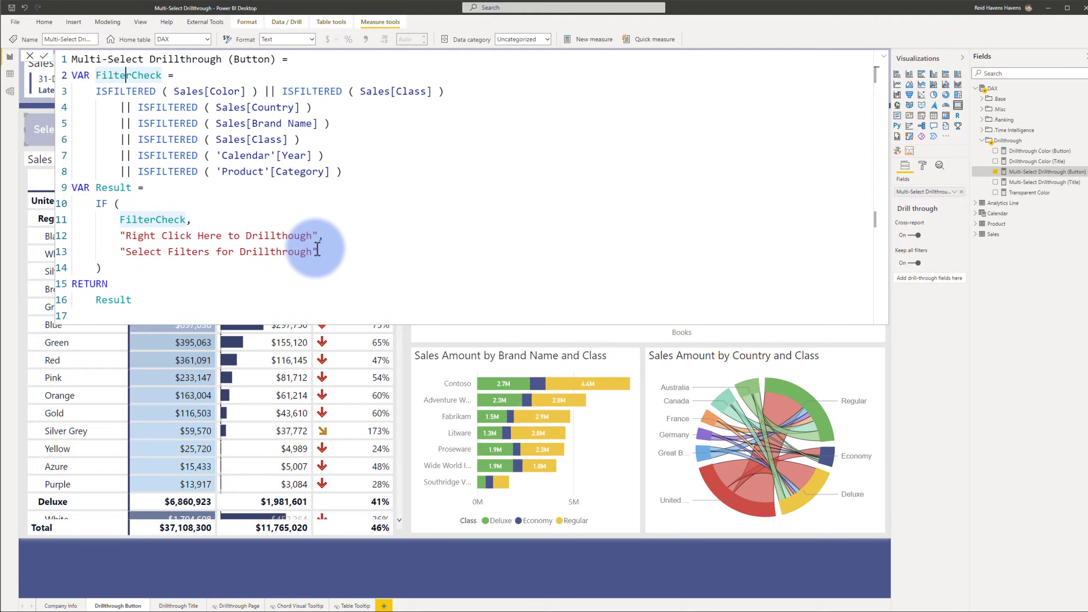
click(884, 56)
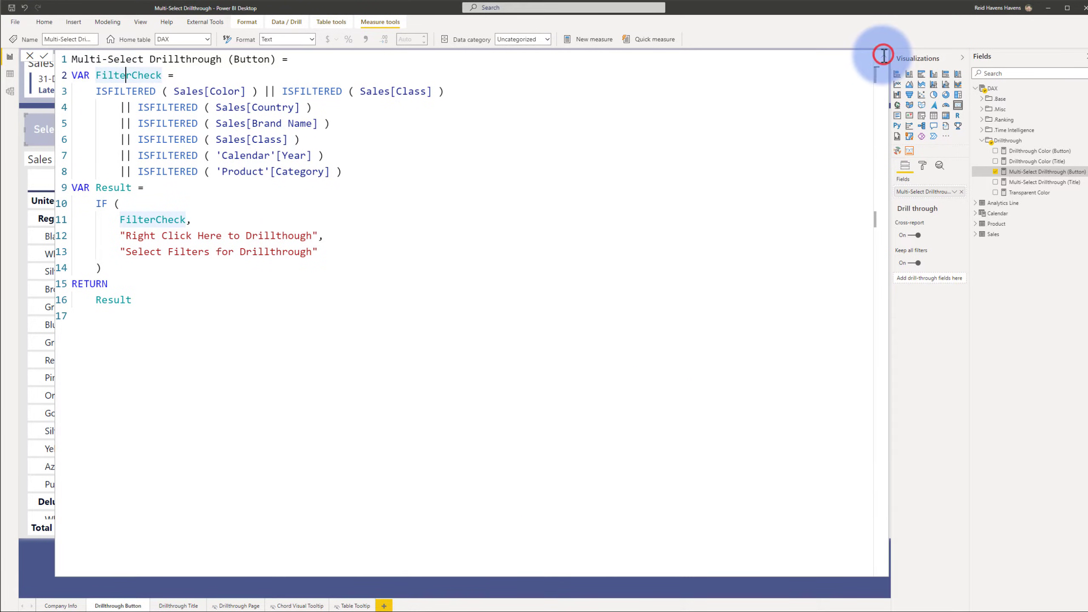
click(884, 55)
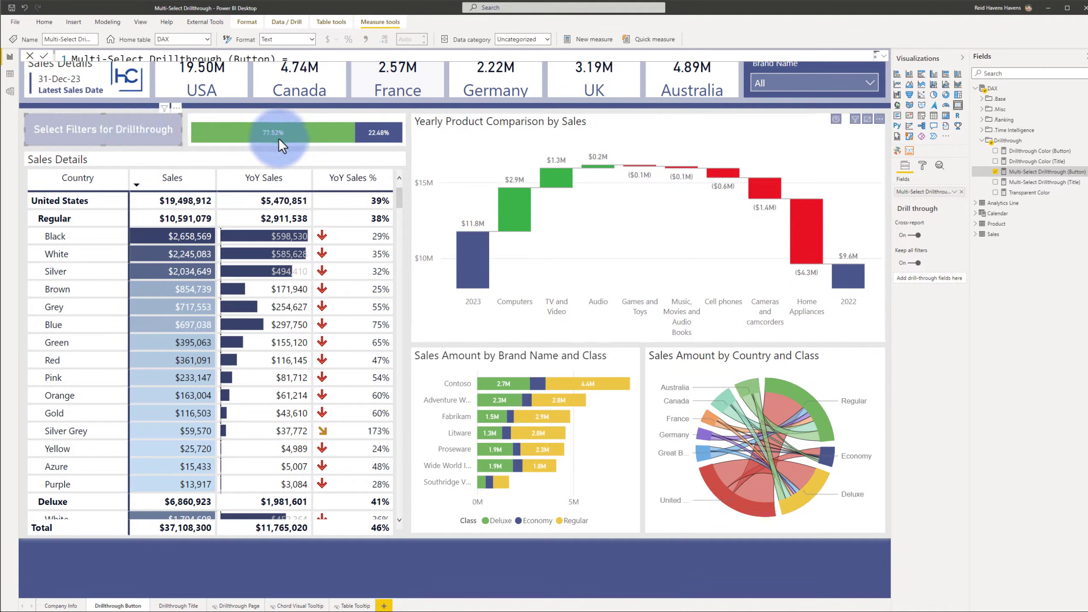
Check the button's Background Color rule uses the Drillthrough Color (Button) field value, then cancel
click(923, 167)
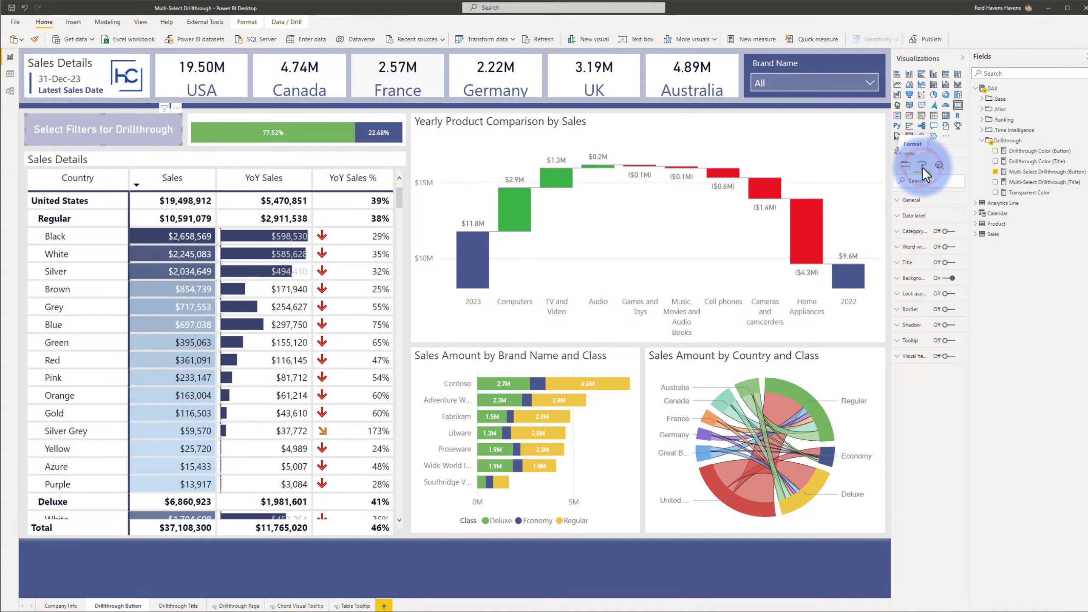
click(914, 276)
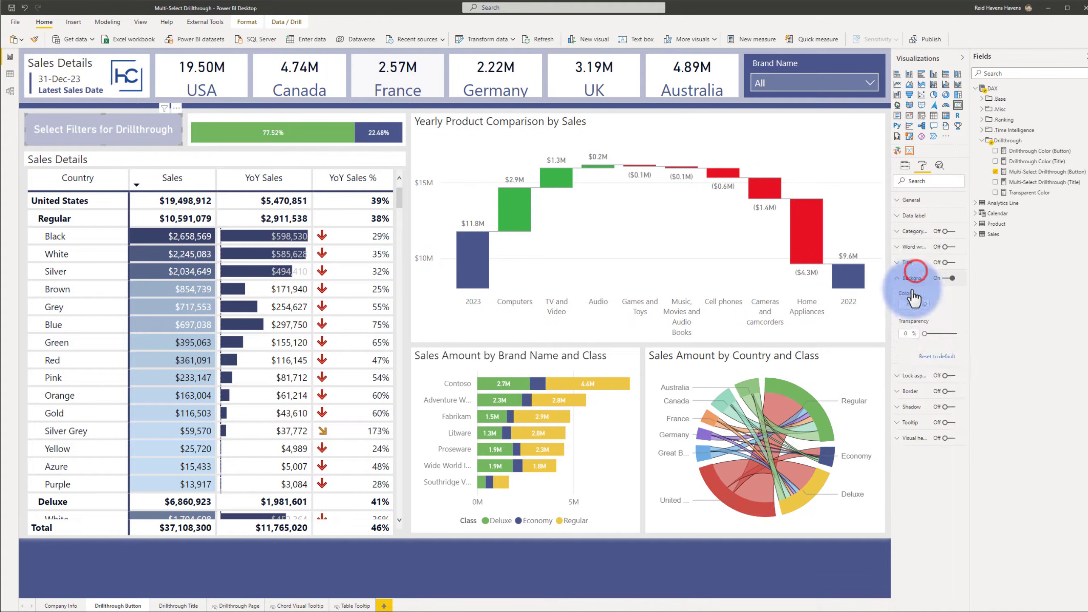
click(909, 306)
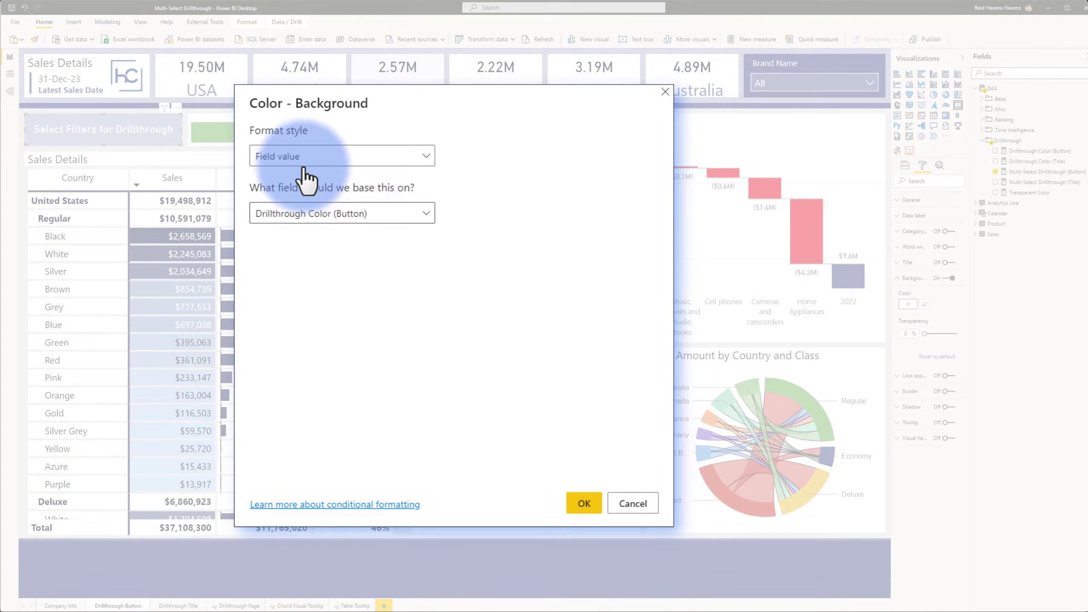
click(633, 503)
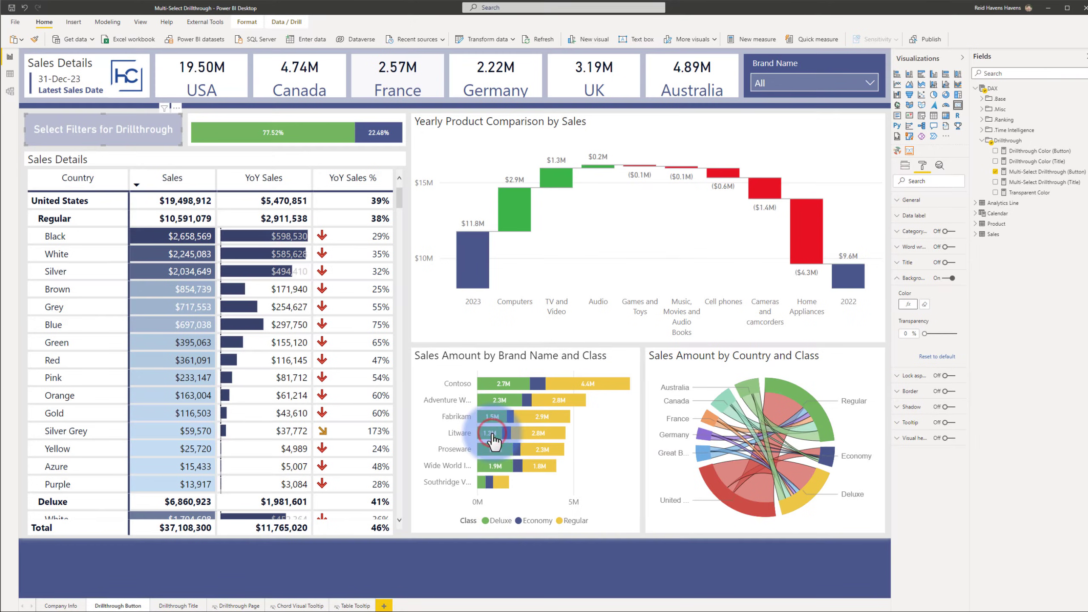
Expand the Drillthrough Color (Button) measure to read its #48588a / #b7bed0 logic, then collapse it
click(1020, 151)
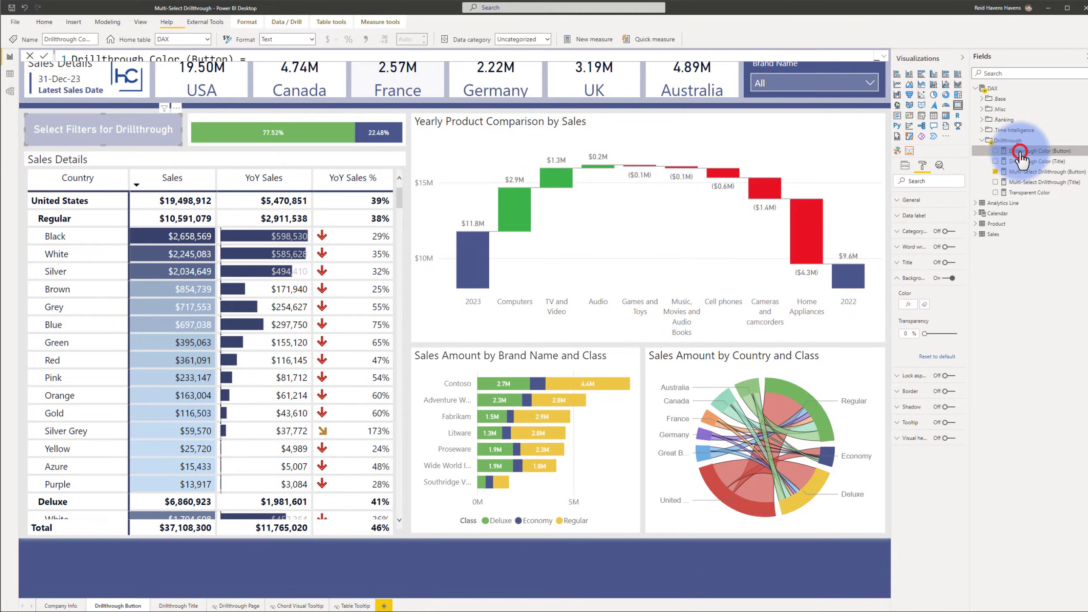
click(884, 57)
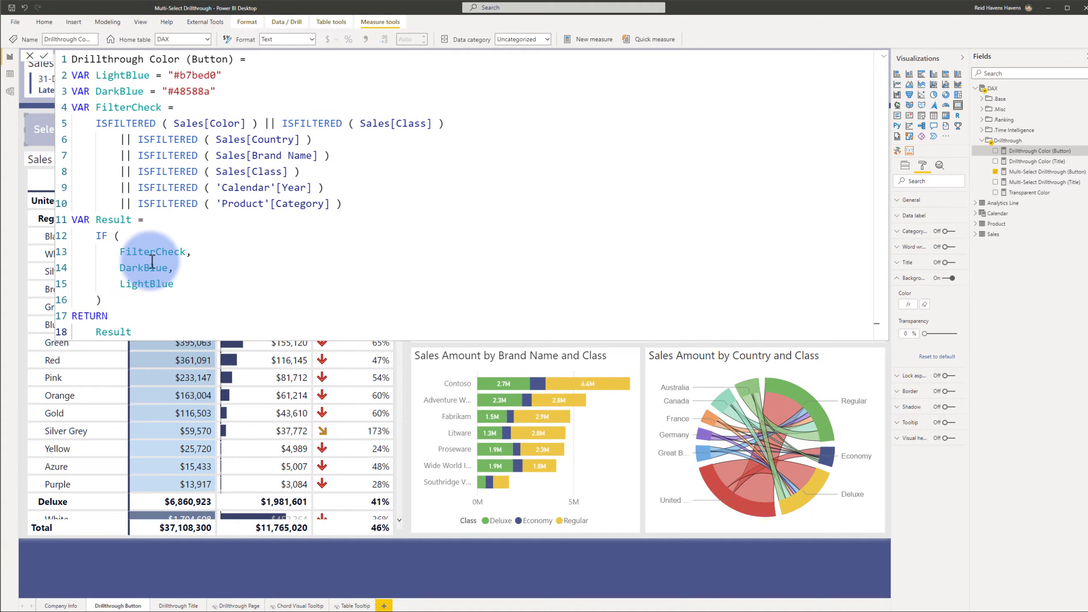
click(882, 56)
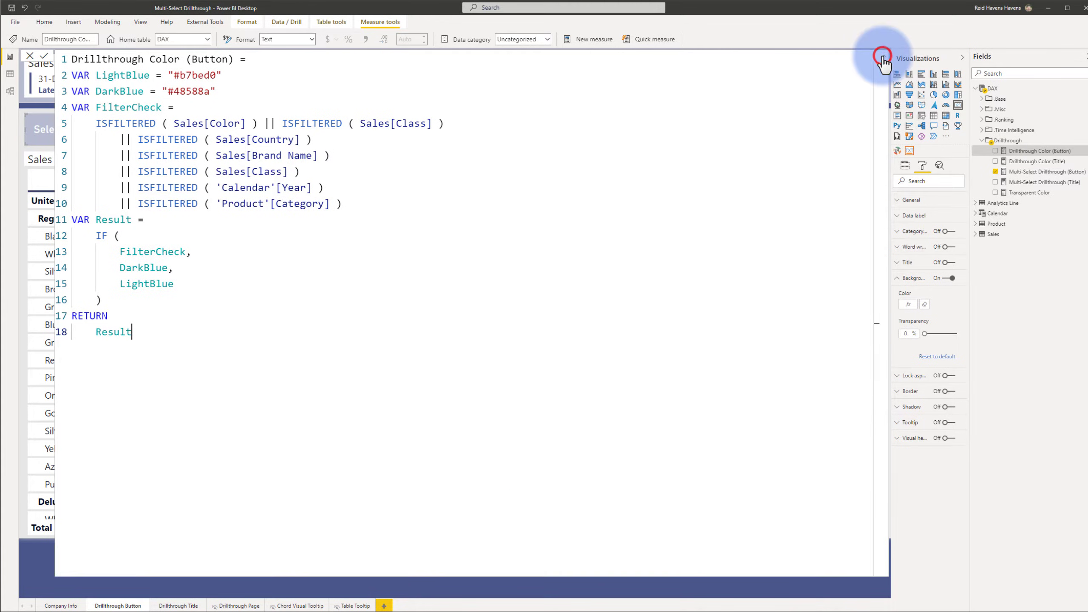
click(883, 56)
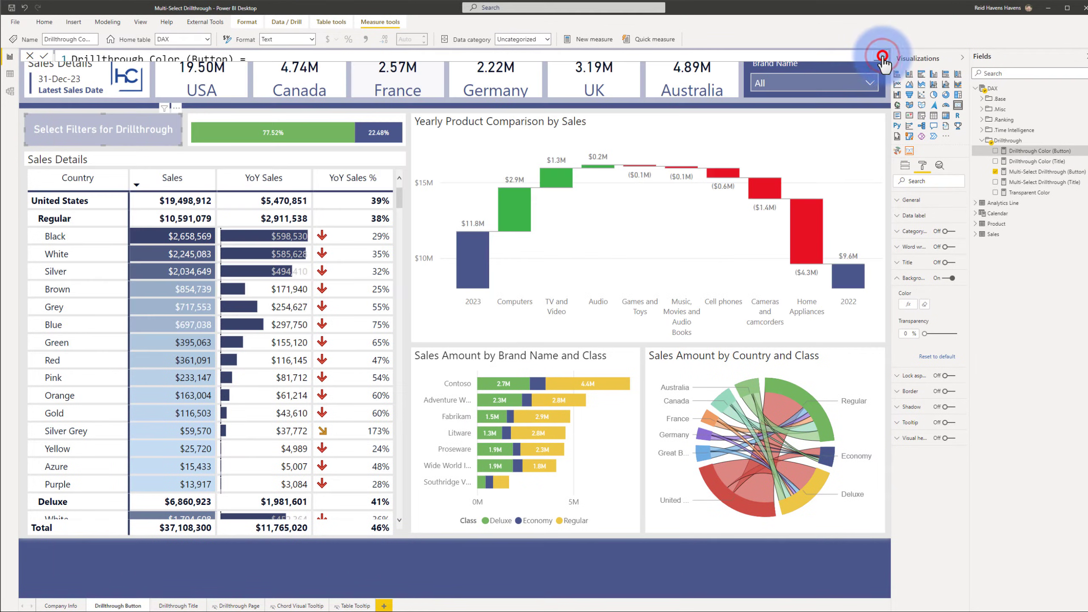
Select White and Brown in the table and preview the button's Drill through option
click(77, 251)
ctrl+click(72, 295)
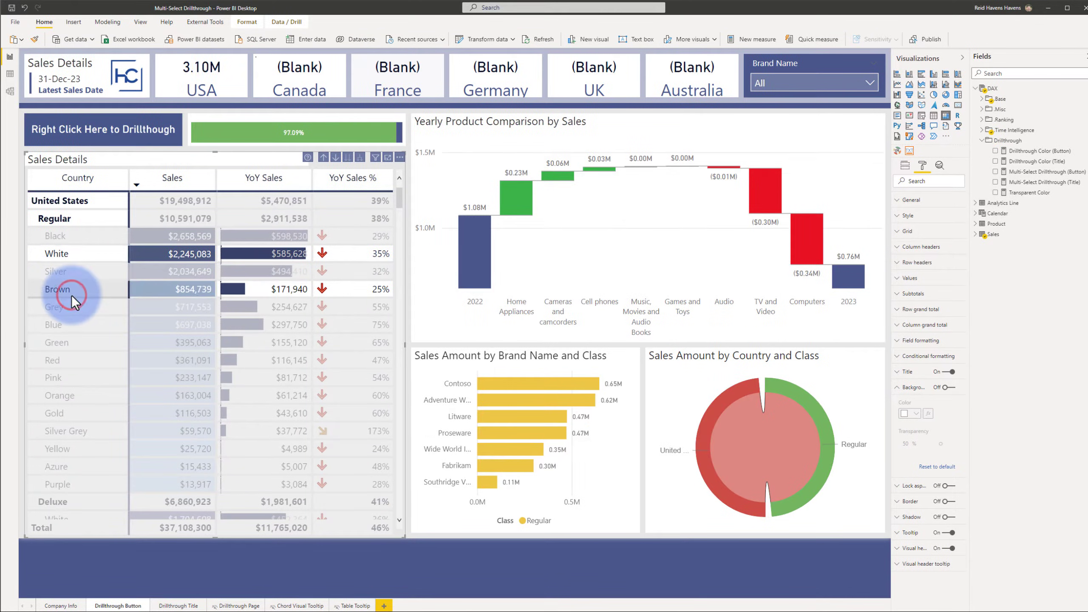
right_click(100, 132)
mouse_move(103, 138)
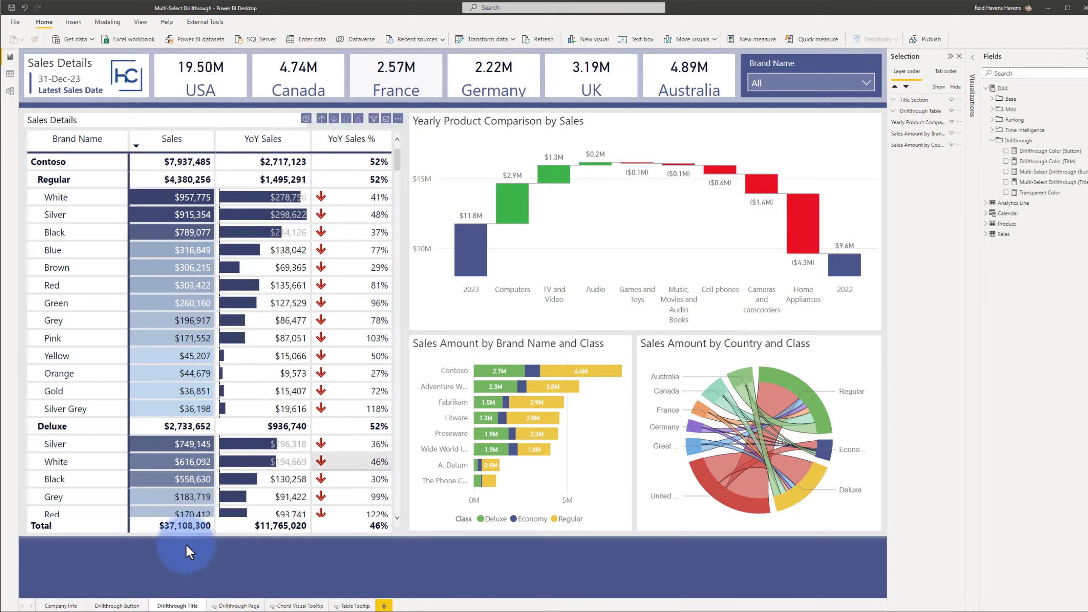
Toggle the Contoso Deluxe cross-filter, then select the Table Title layer under Drillthrough Table
click(496, 372)
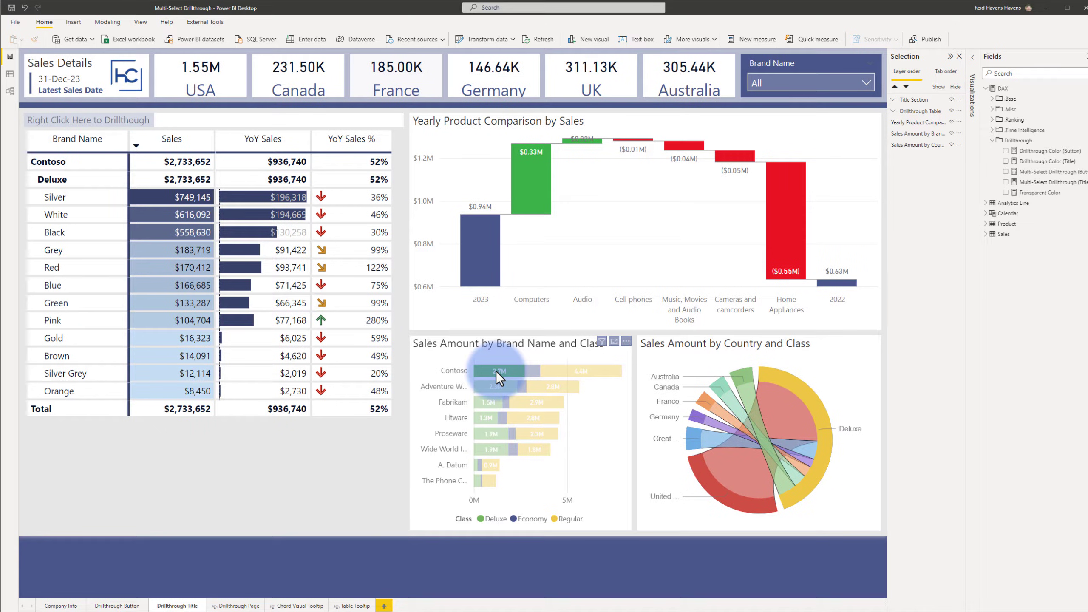
click(496, 370)
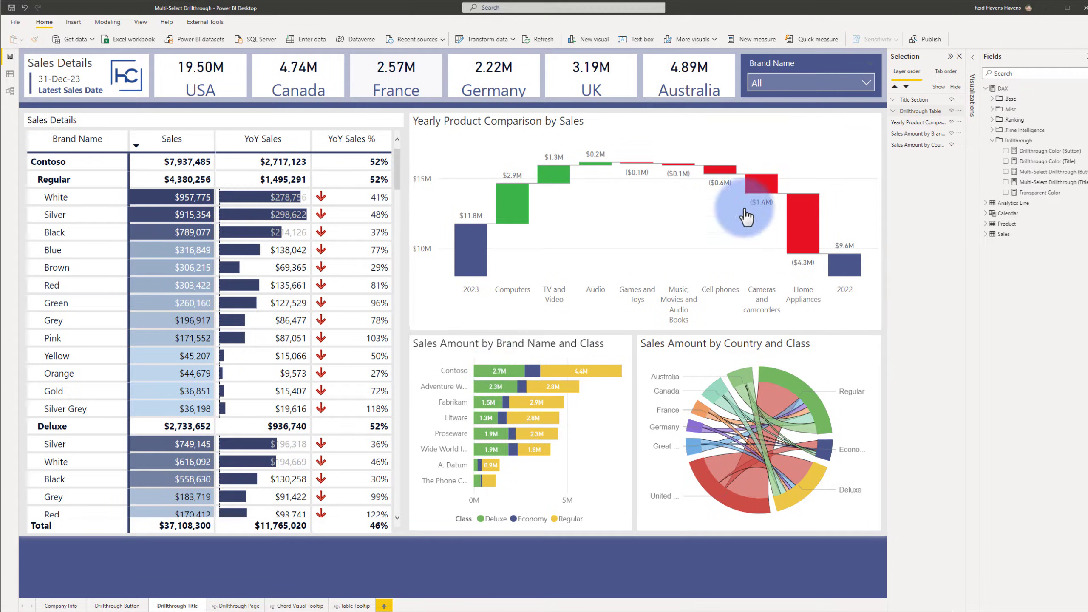
click(893, 111)
click(910, 134)
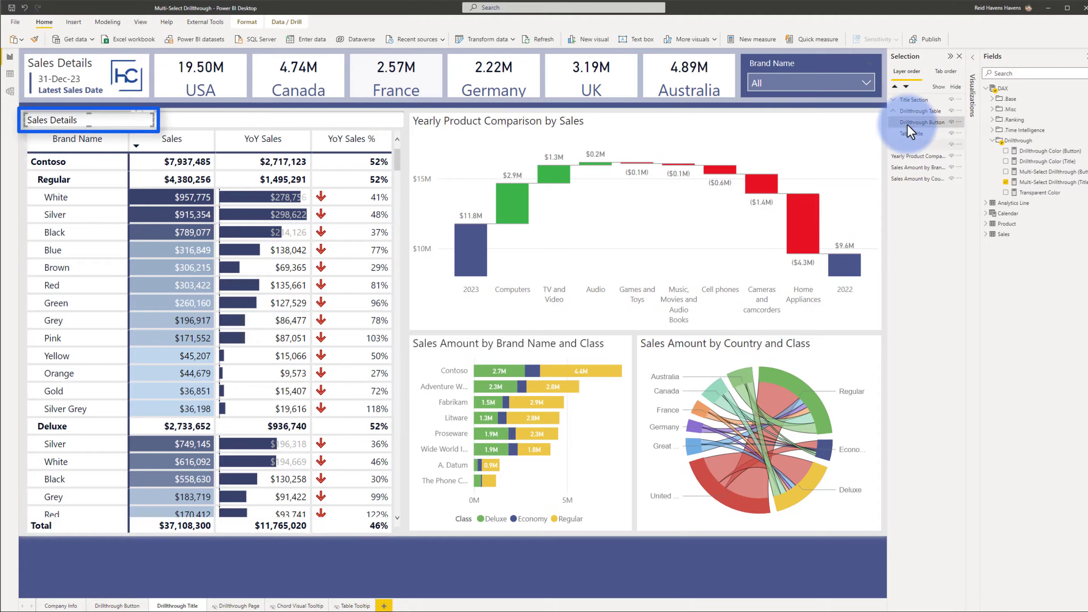
Filter to Contoso Deluxe and briefly hide the Drillthrough Button layer to see the changed title
click(498, 371)
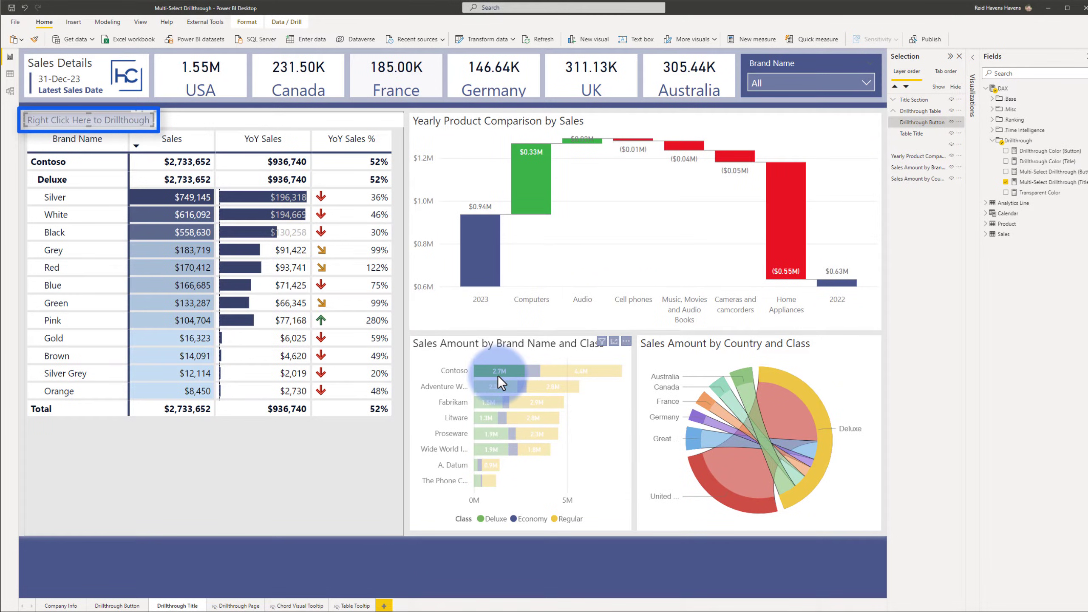
click(951, 122)
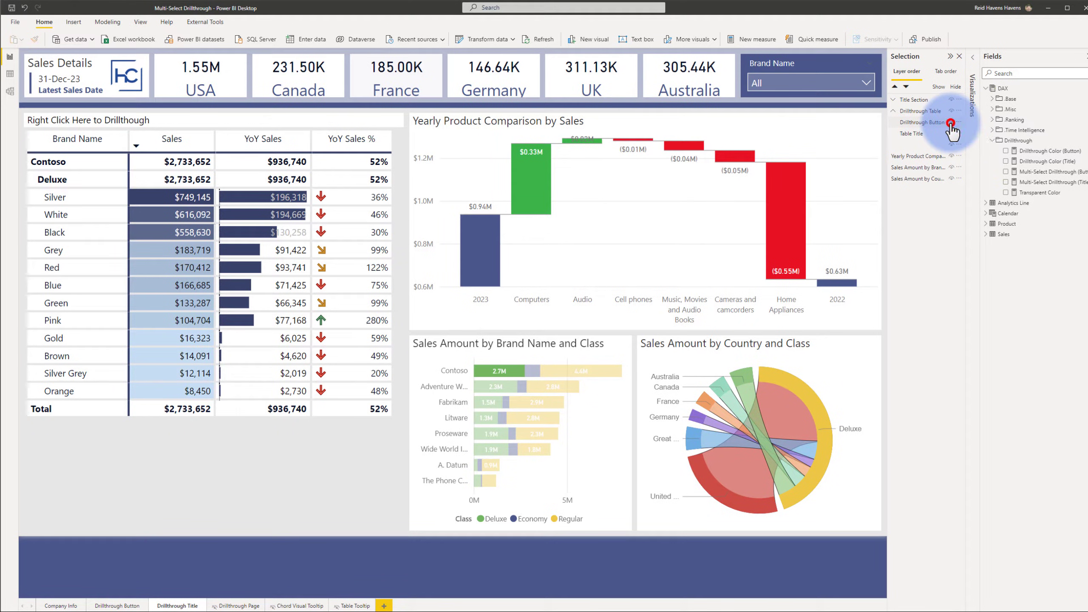
click(950, 122)
Confirm the drillthrough button's Background Color follows Drillthrough Color (Title), then open that measure
click(975, 60)
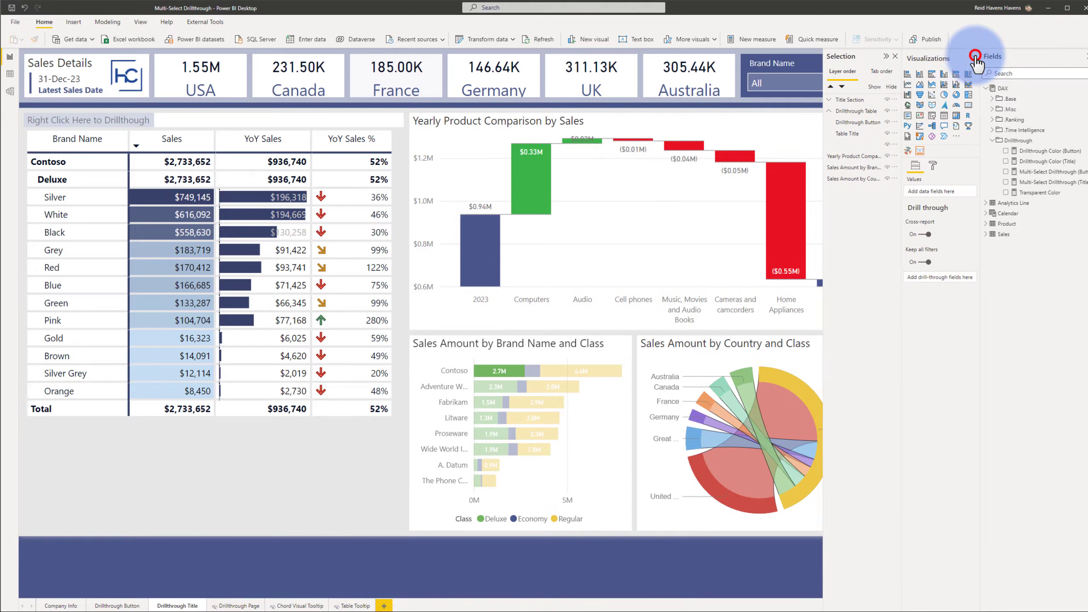
click(866, 123)
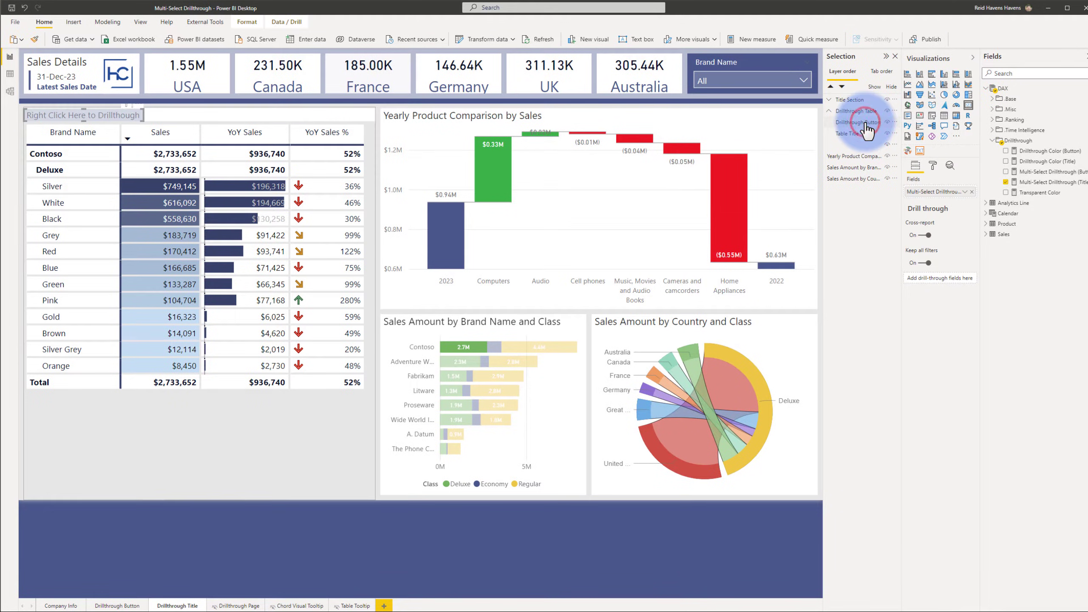
click(933, 167)
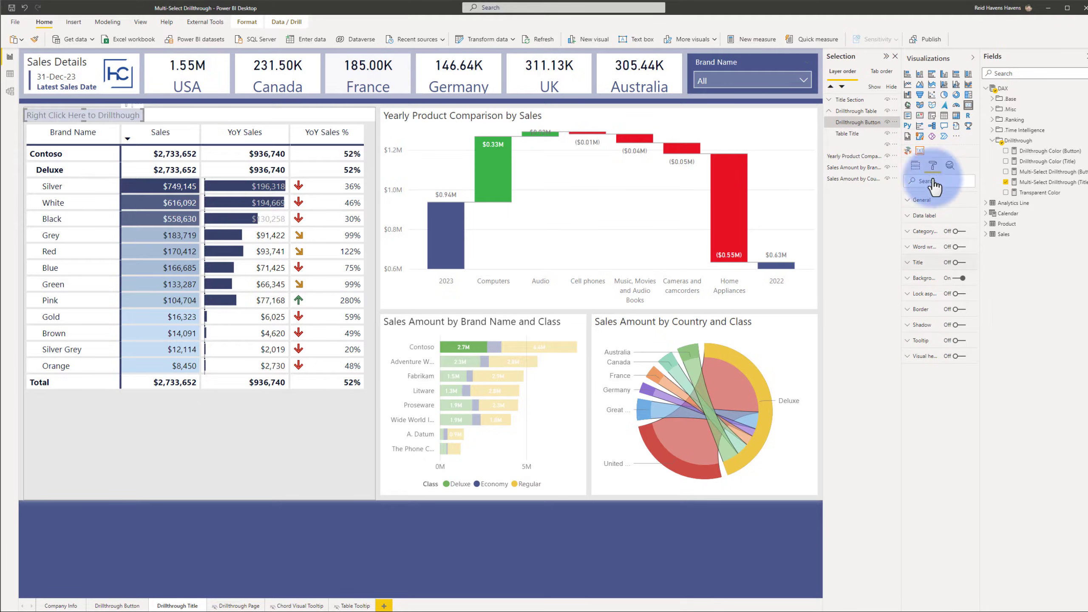
click(924, 278)
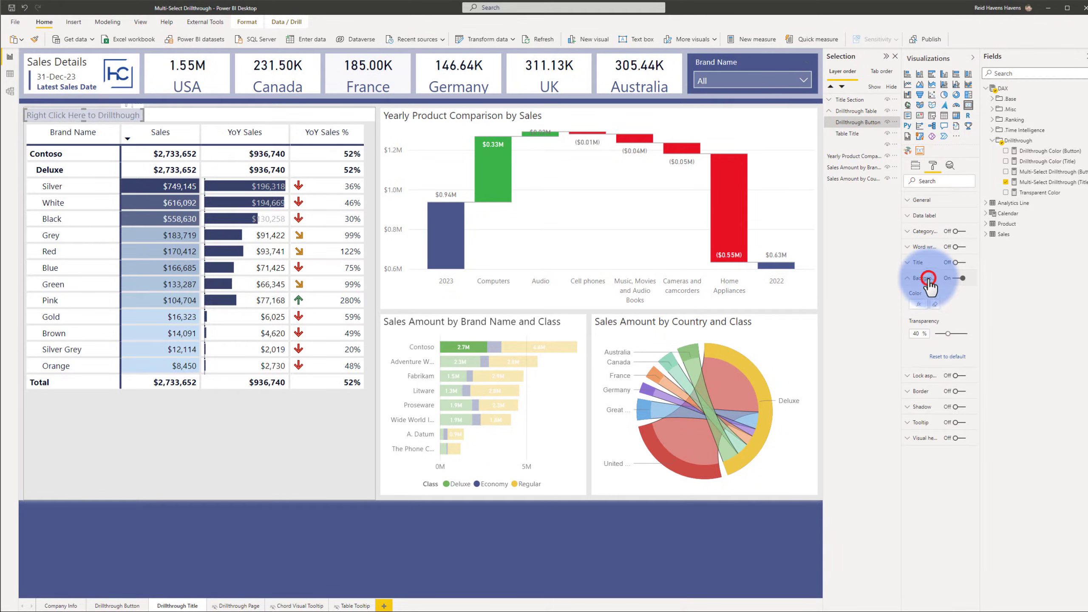
click(919, 305)
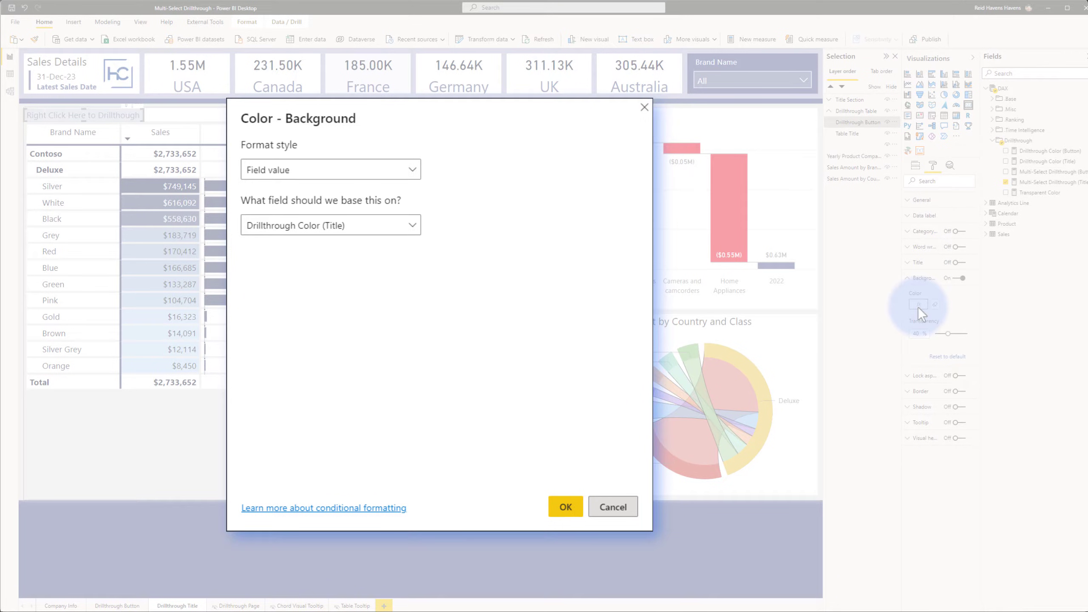
click(613, 510)
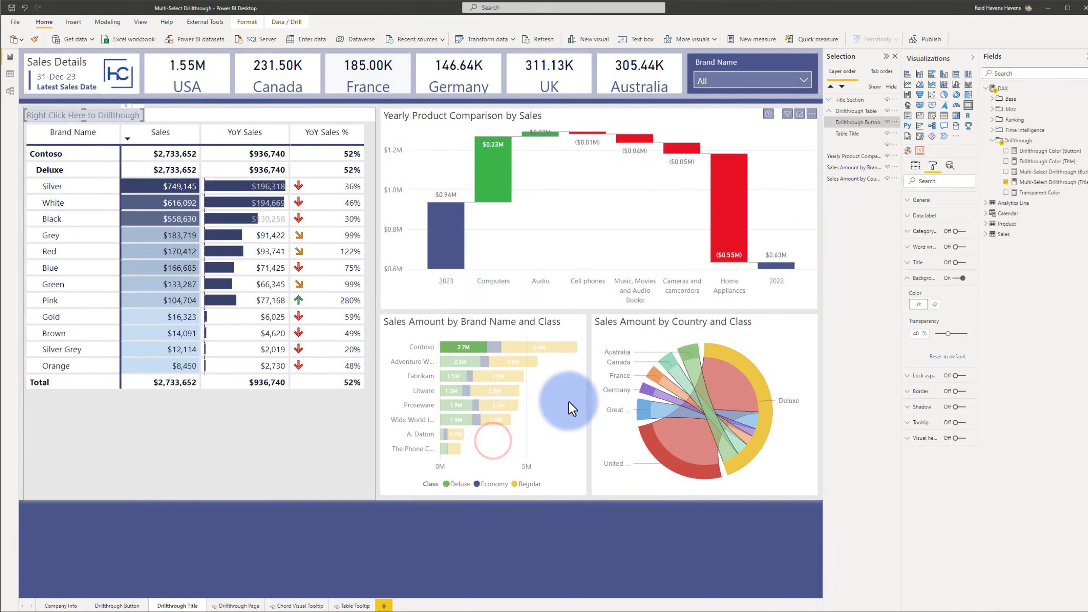
click(1035, 161)
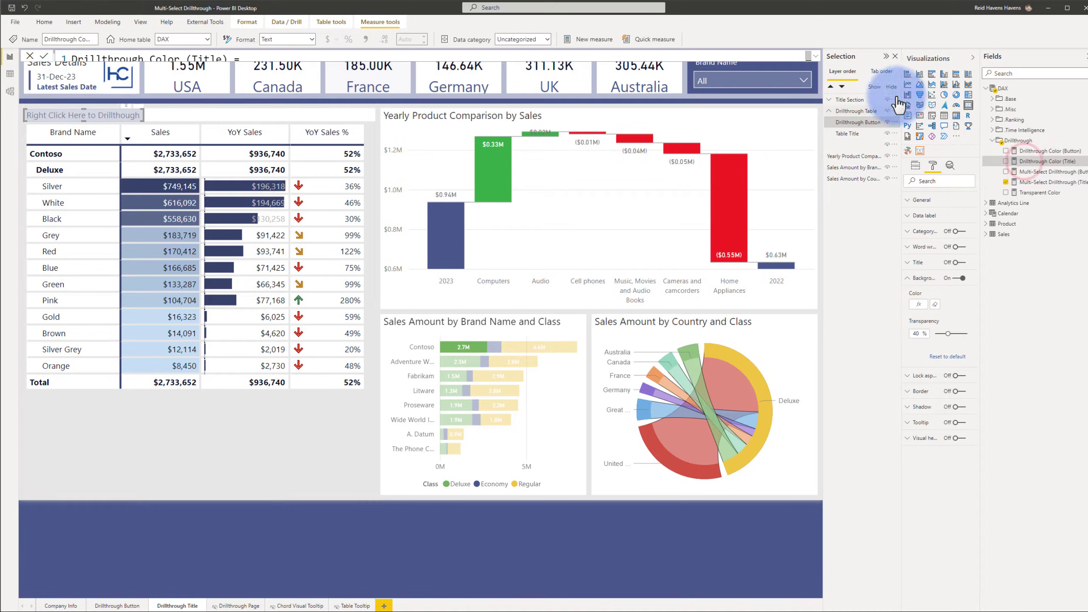
Expand the Drillthrough Color (Title) DAX to read it, collapse it, and select Table Title
click(816, 56)
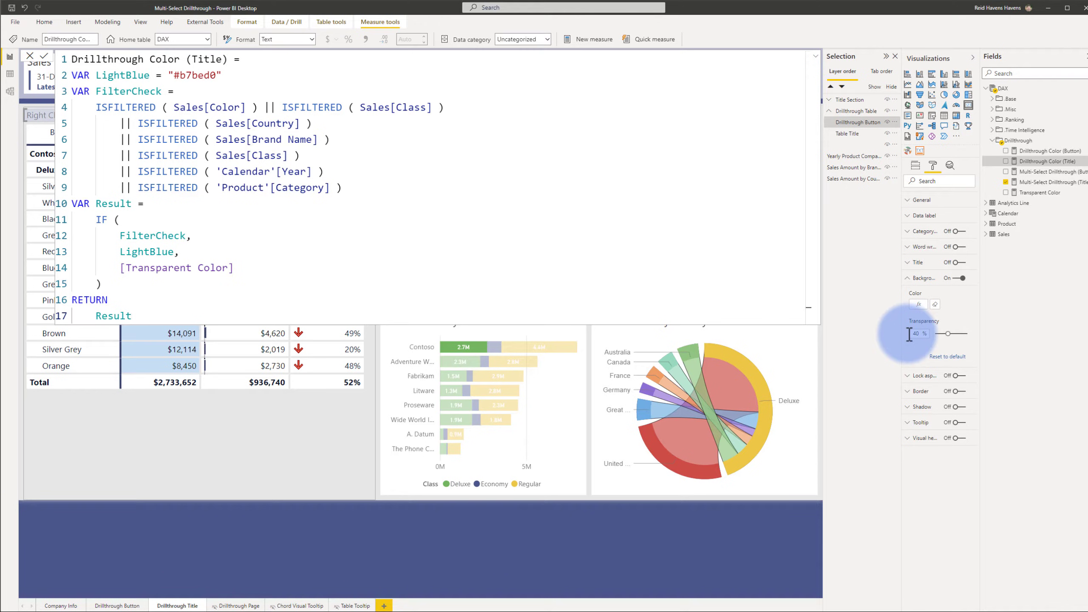
click(816, 54)
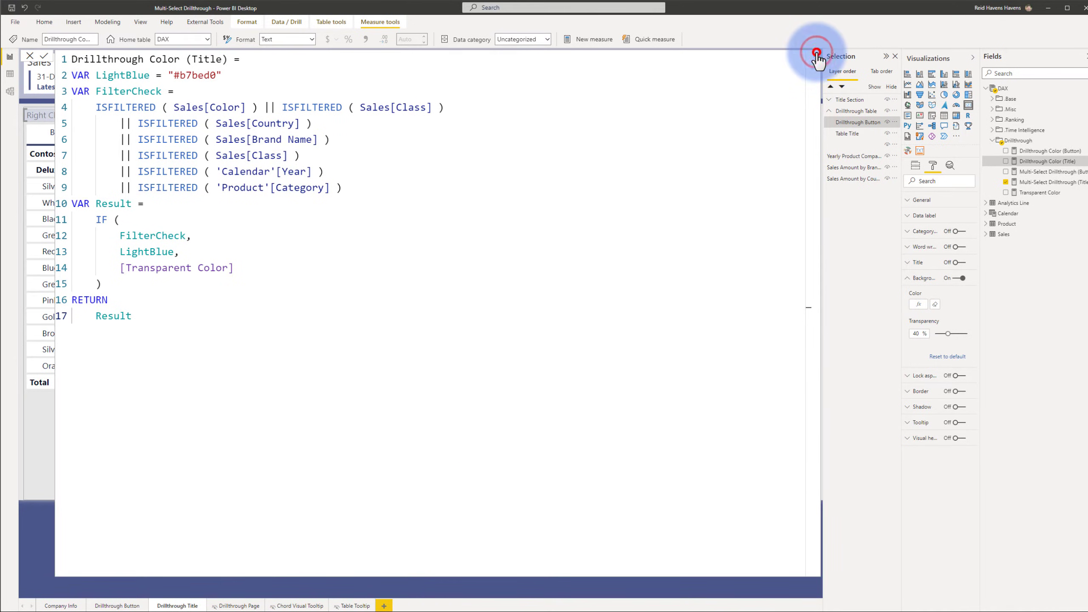
click(816, 54)
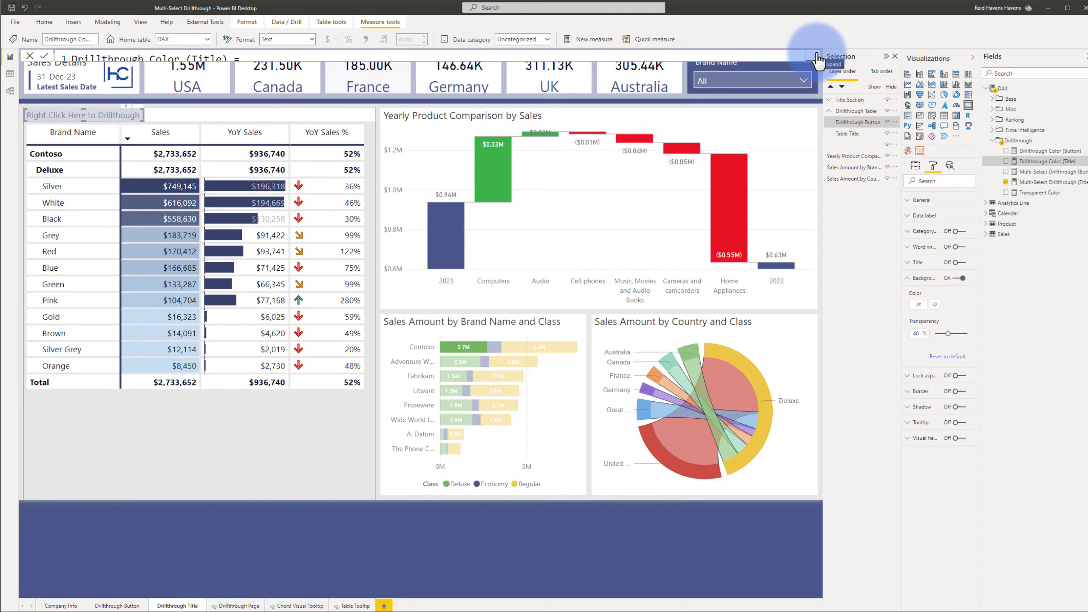
click(850, 135)
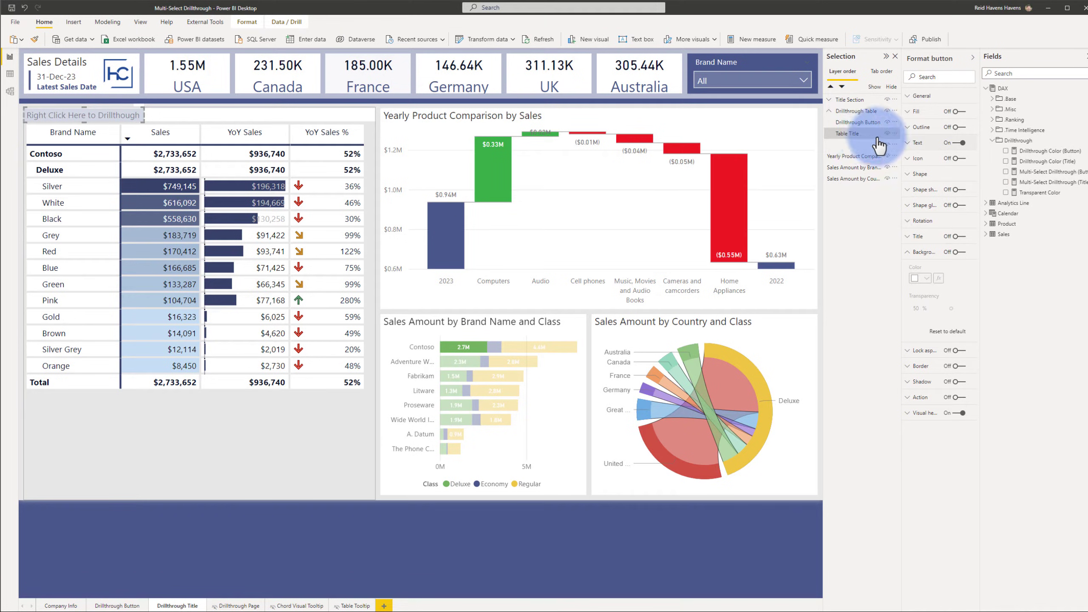
Expand Table Title's Text settings, clear the Contoso Deluxe filter, and reselect the Drillthrough Button
click(911, 143)
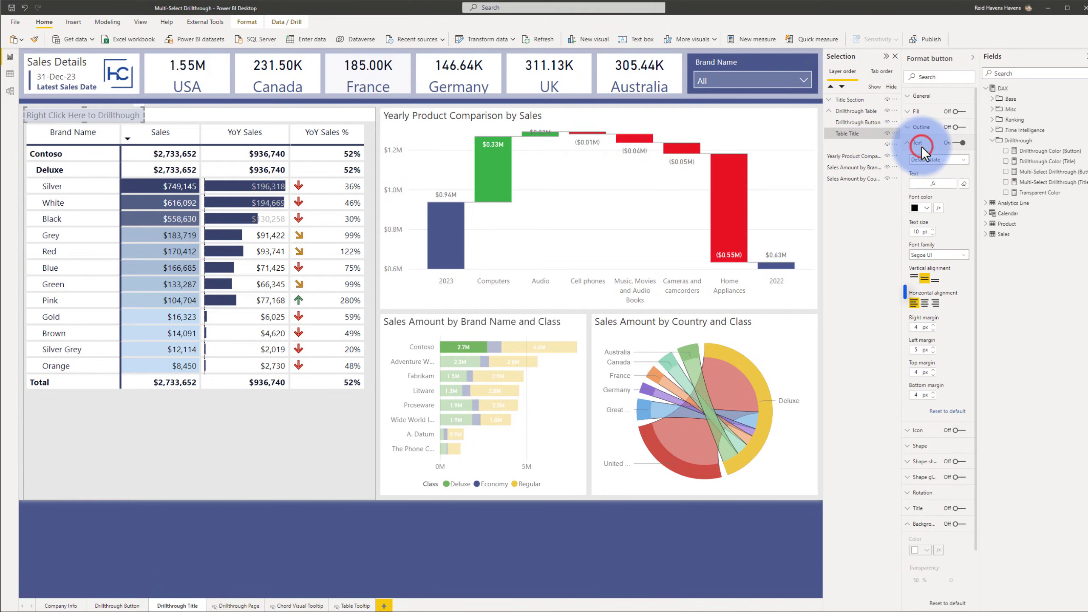
click(844, 138)
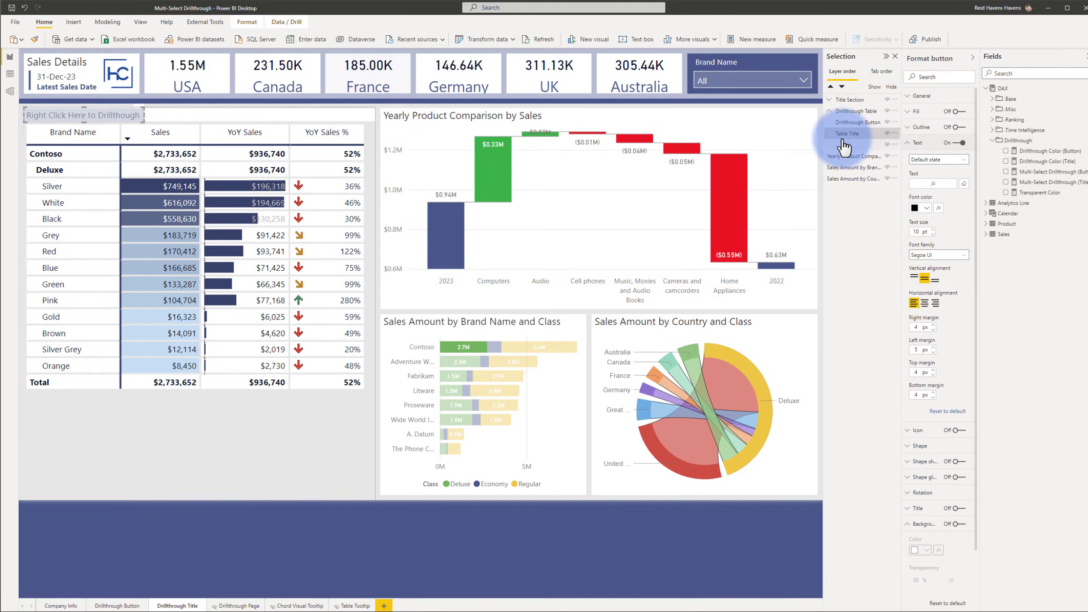
click(454, 349)
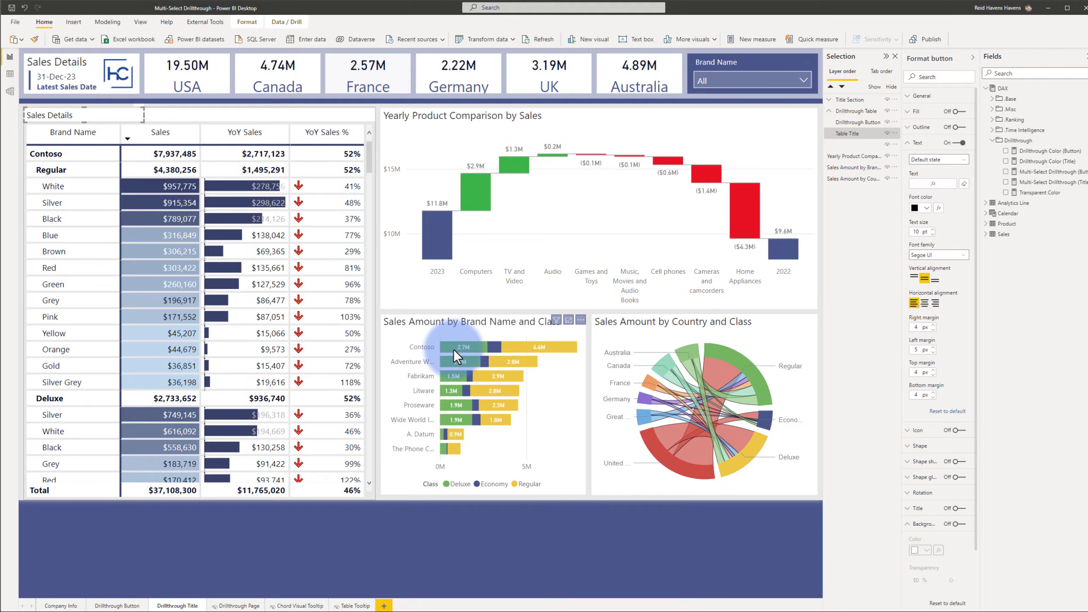
click(842, 134)
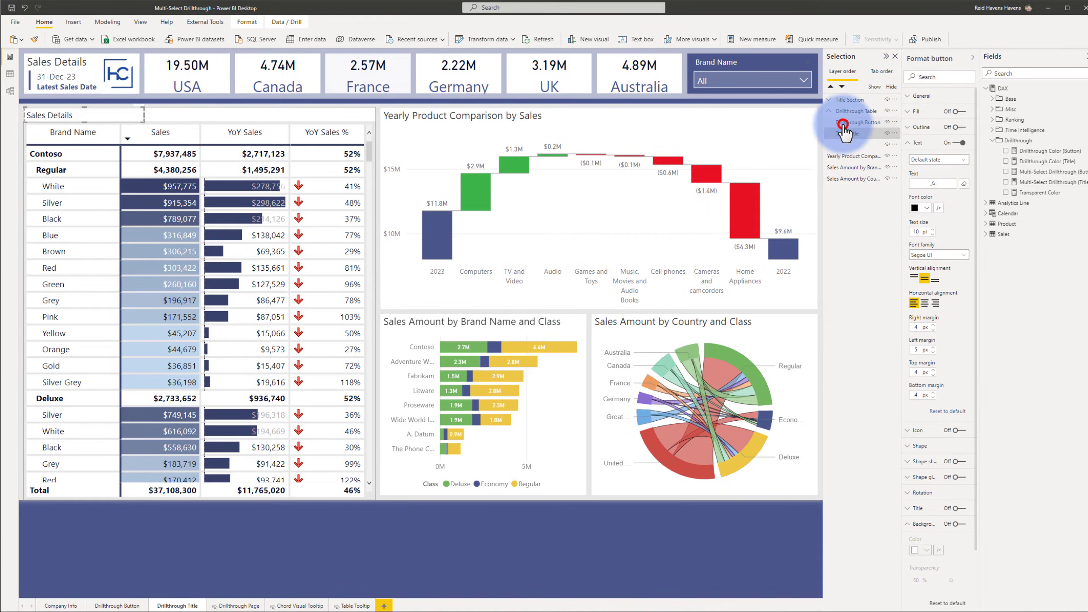
click(844, 133)
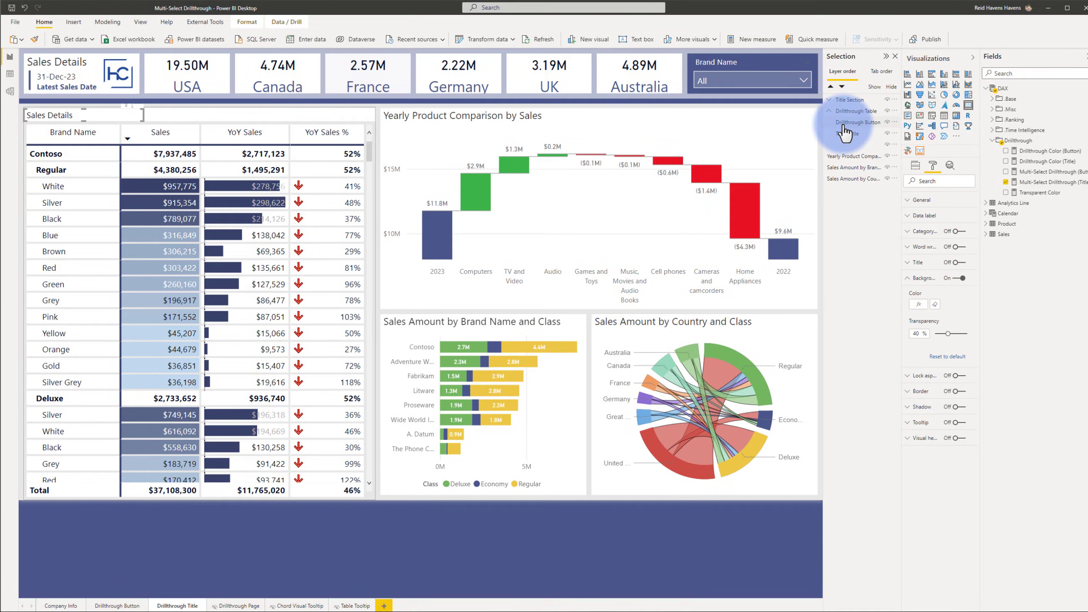
click(115, 122)
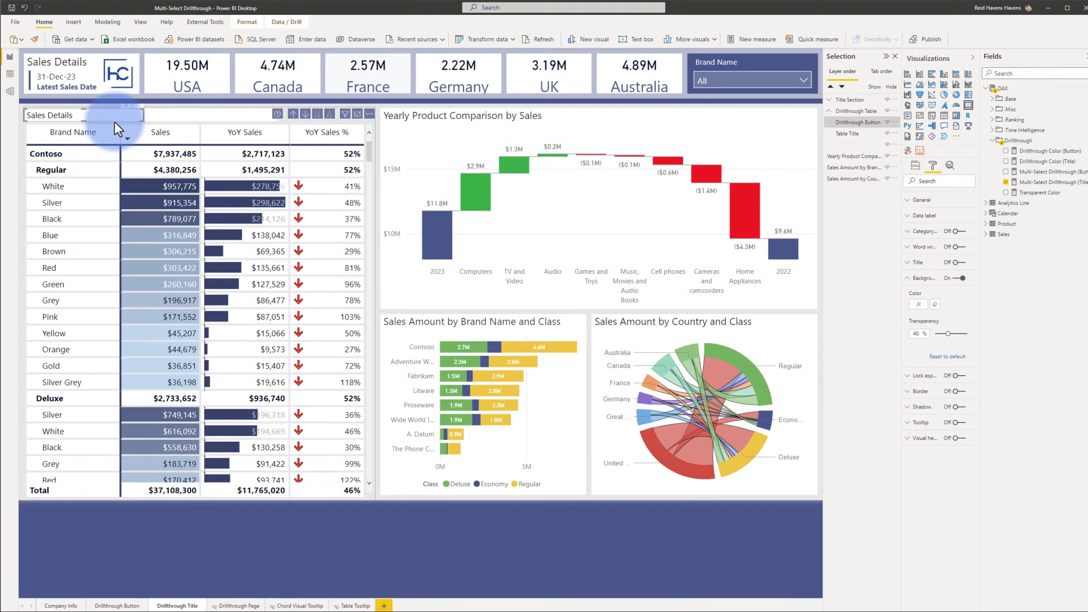
Turn the Sales Details table's title off and back on, then cross-filter the report to Contoso Regular
click(853, 145)
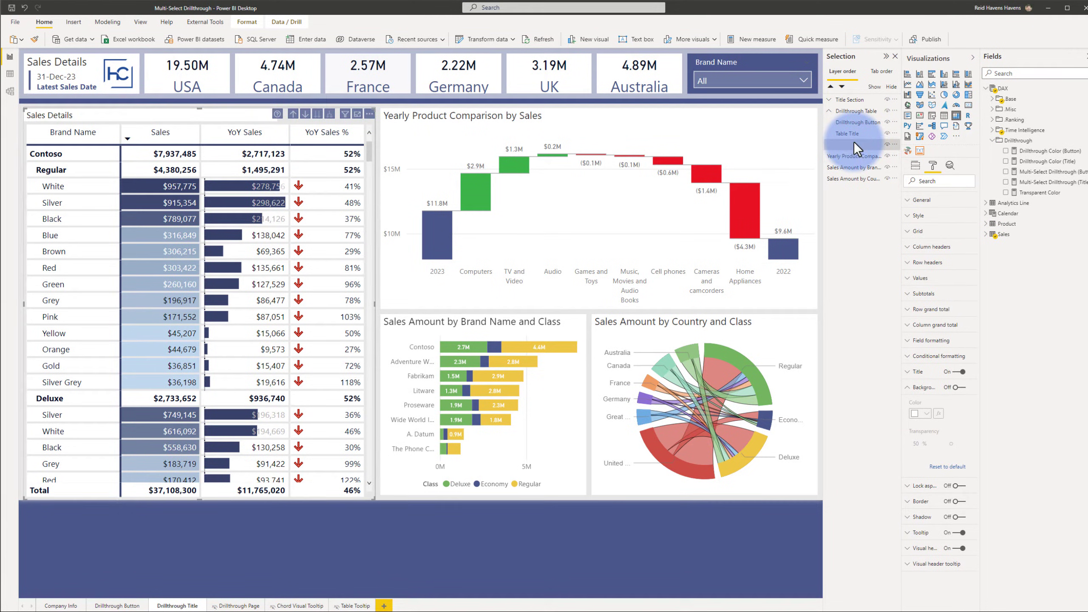
click(915, 374)
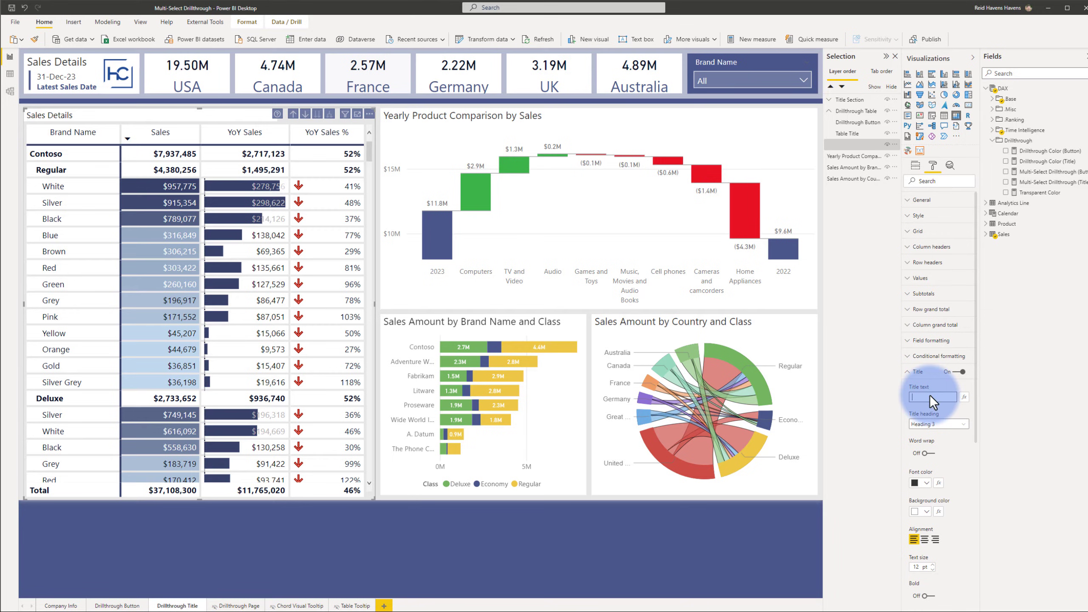
click(962, 372)
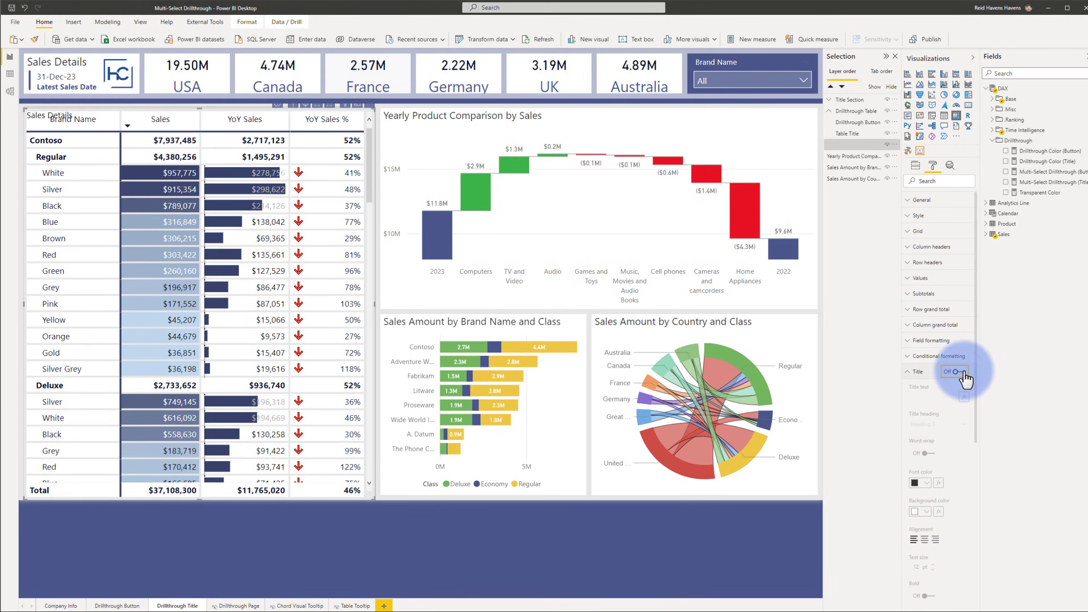
click(963, 372)
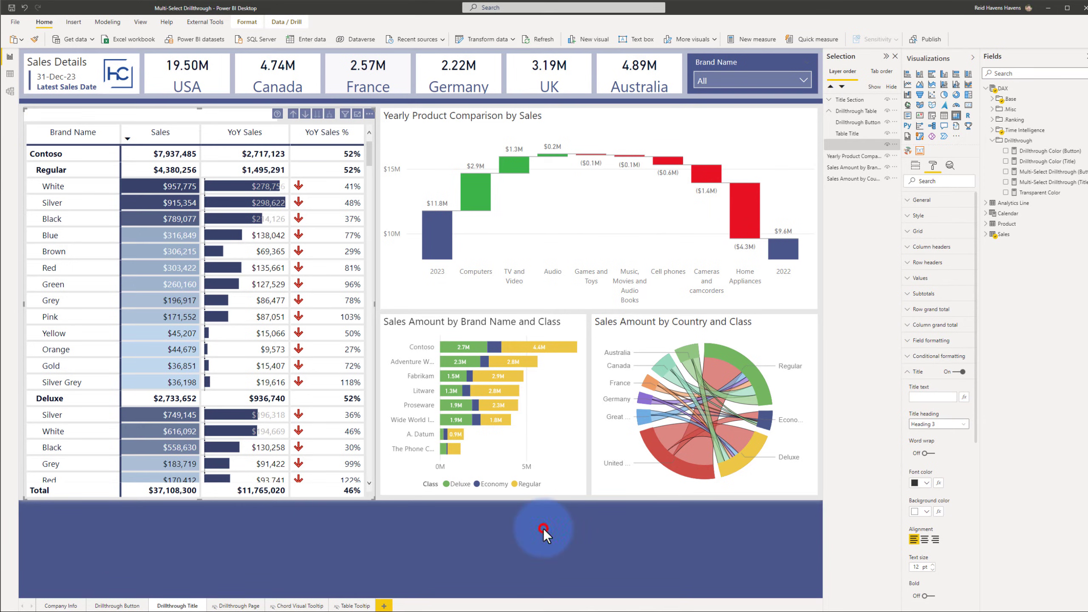
click(527, 348)
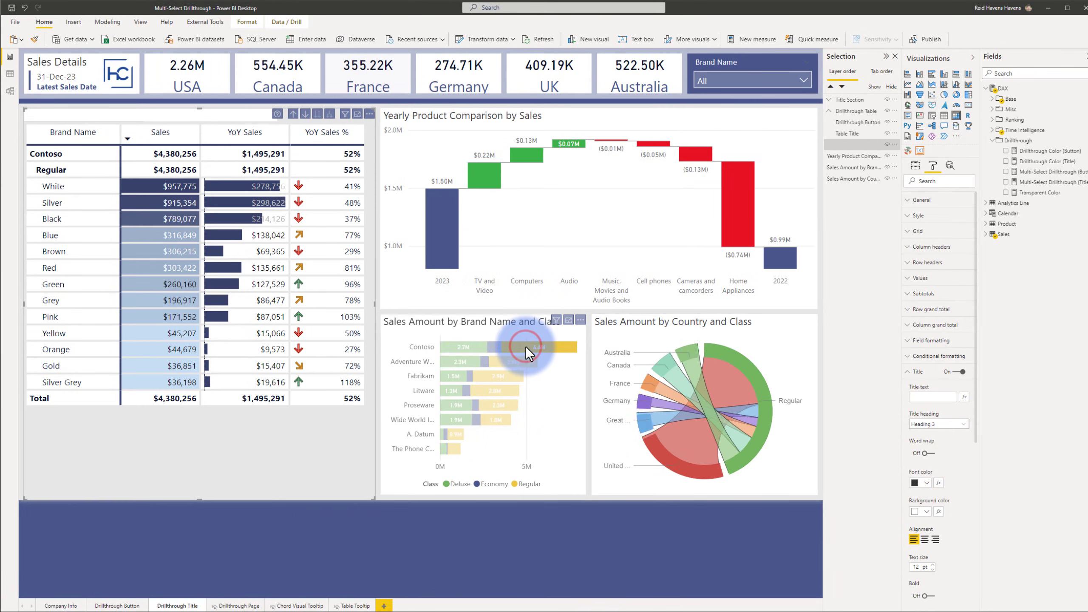
Collapse the Visualizations and Fields panes and clear the Contoso Regular filter, restoring the $37,108,300 total
click(526, 347)
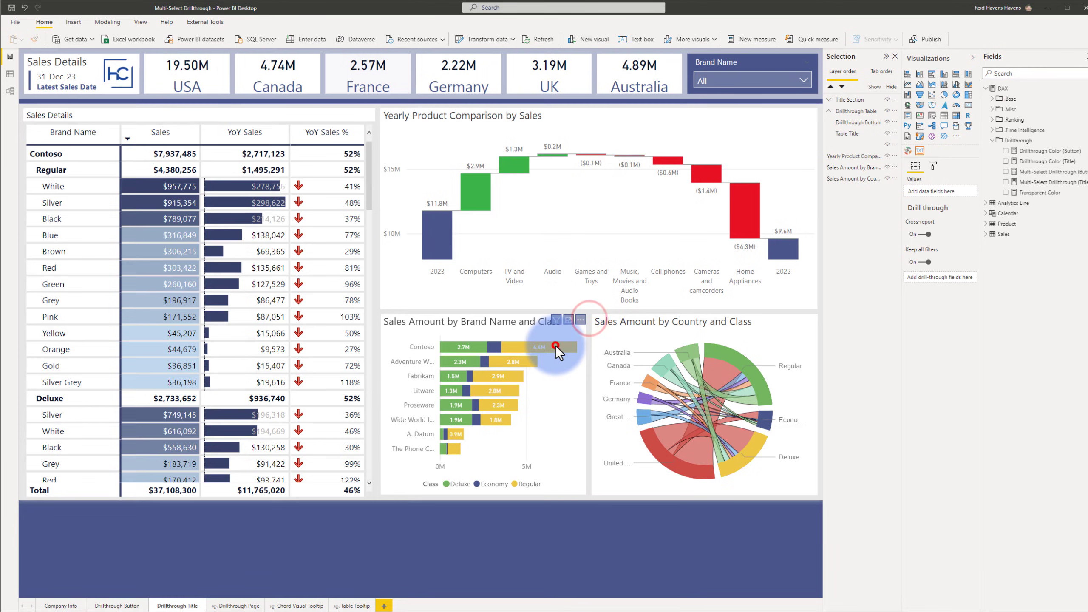
click(556, 348)
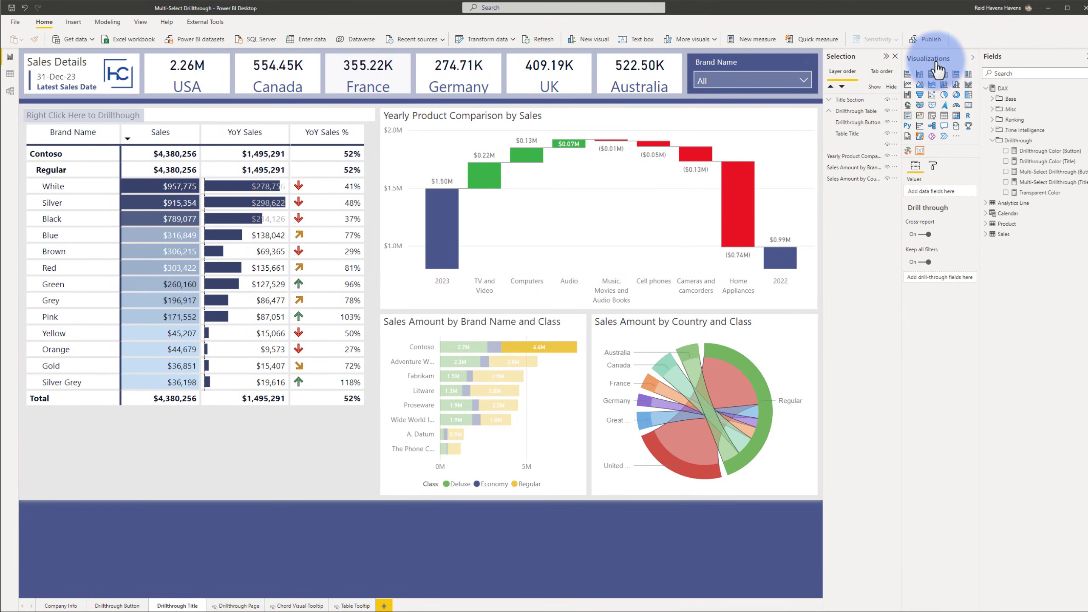
click(972, 57)
click(1010, 58)
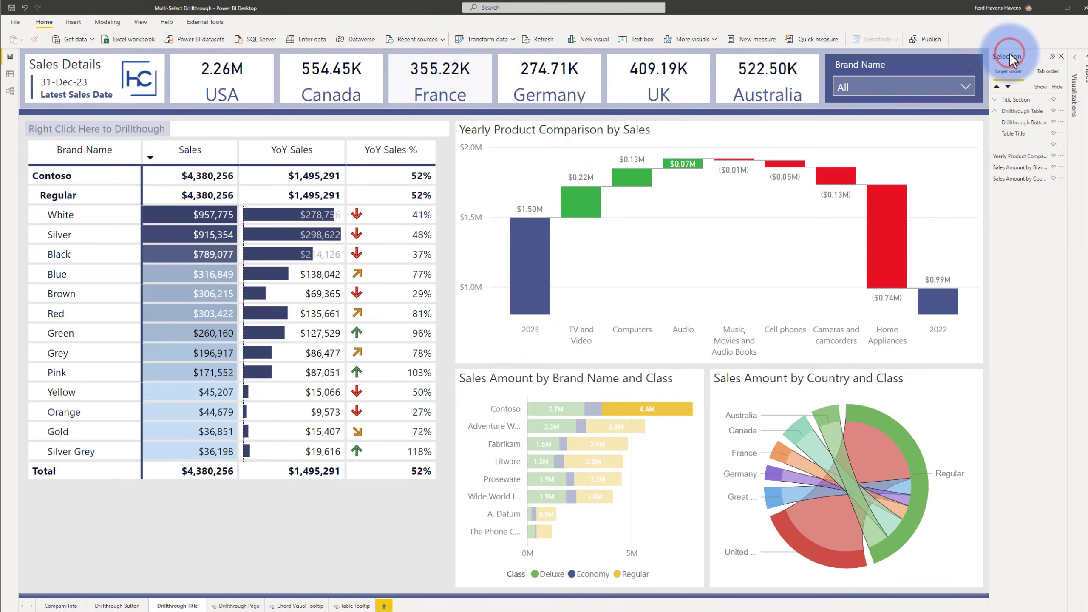
click(654, 409)
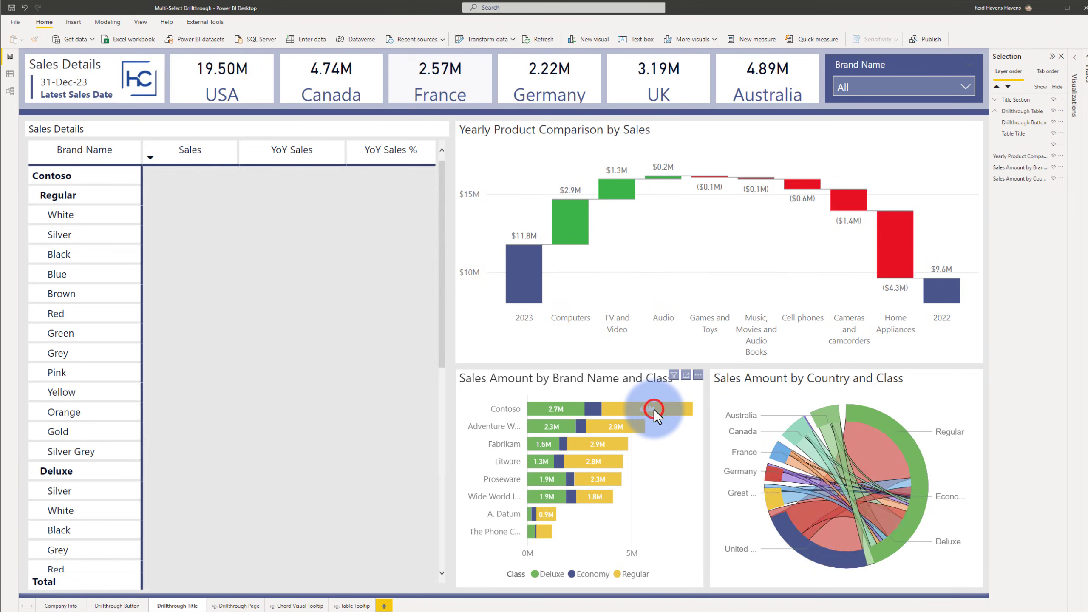
mouse_move(556, 410)
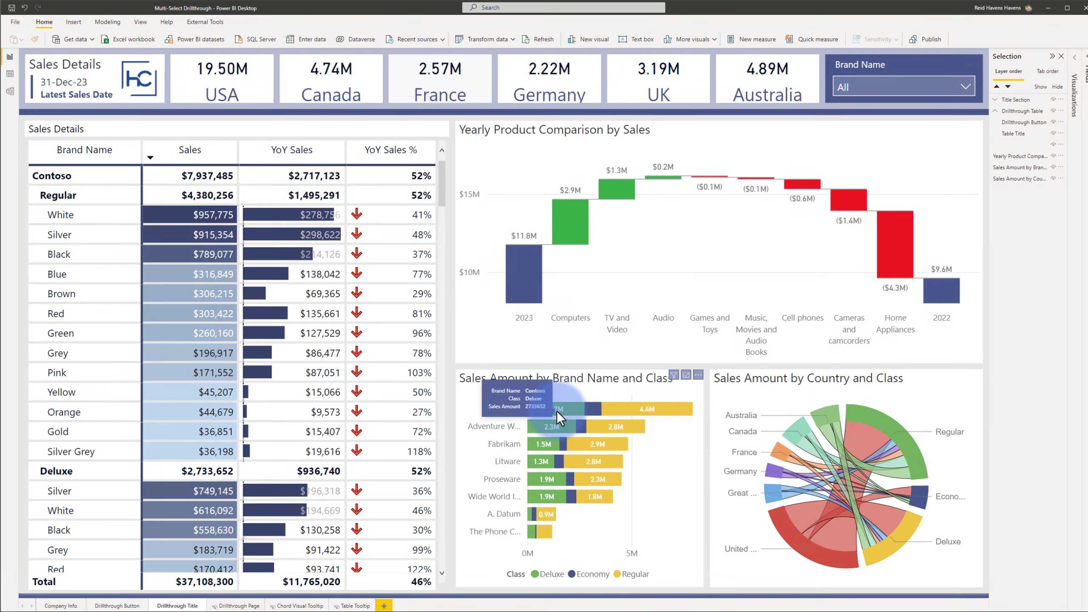